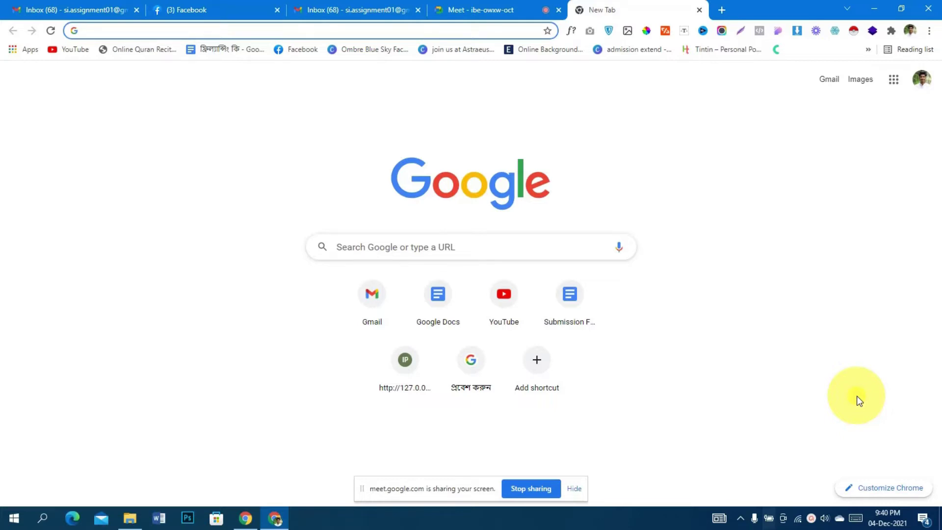
# Search Google for 'xampp download' and open the Apache Friends XAMPP download page
pyautogui.write('xam')
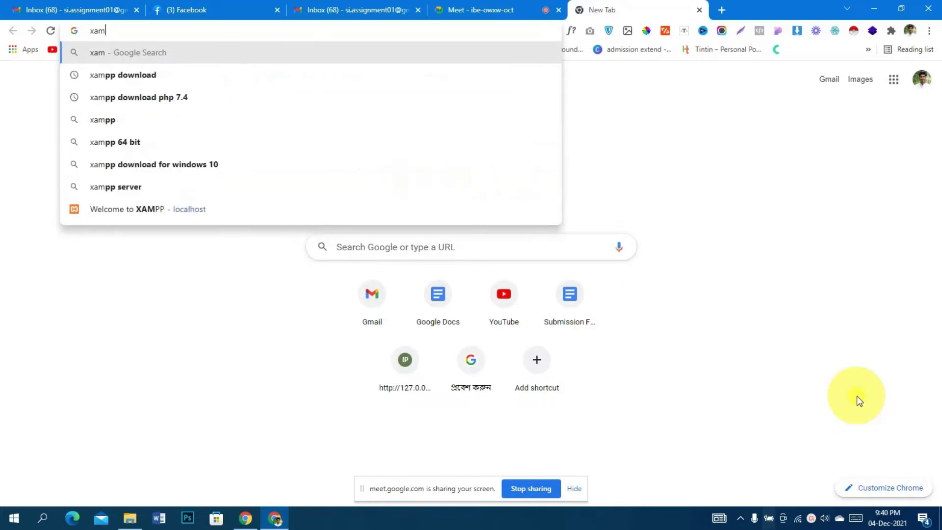
pyautogui.press('Down')
pyautogui.press('Return')
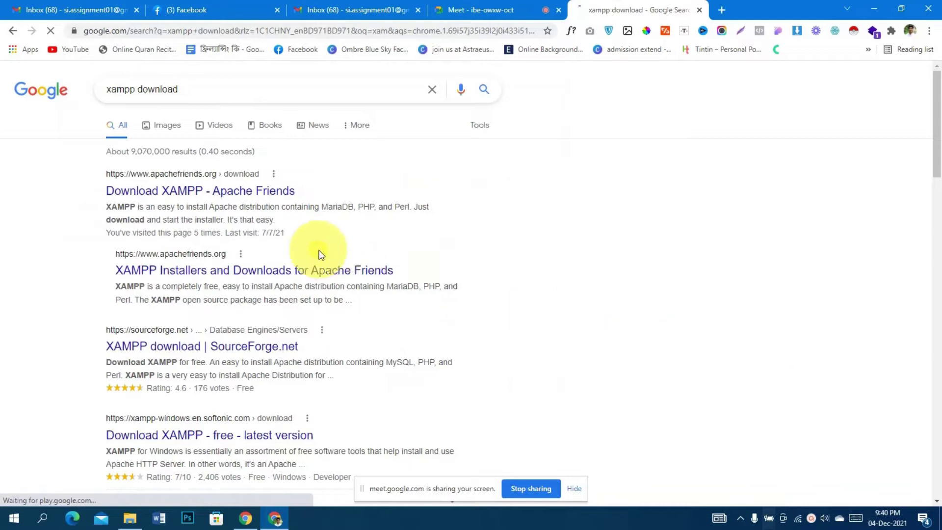
pyautogui.click(189, 196)
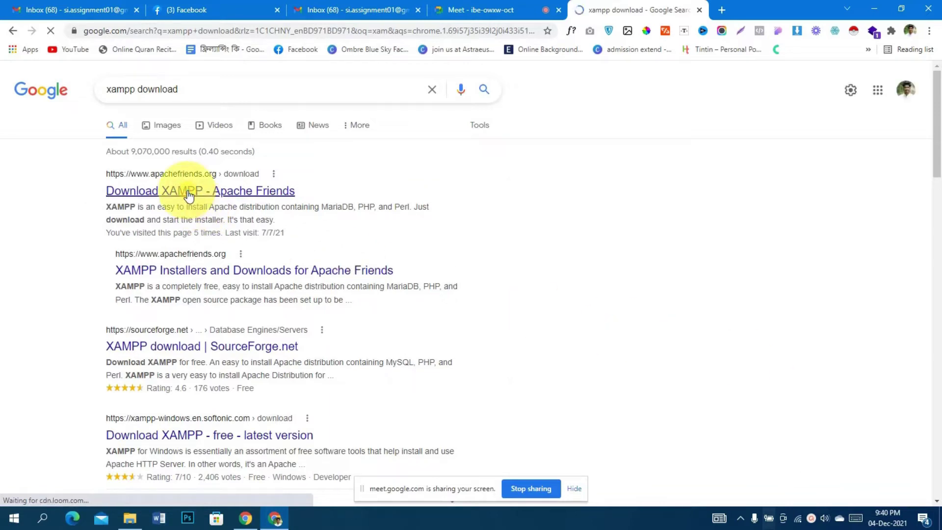
pyautogui.scroll(-5, 635, 285)
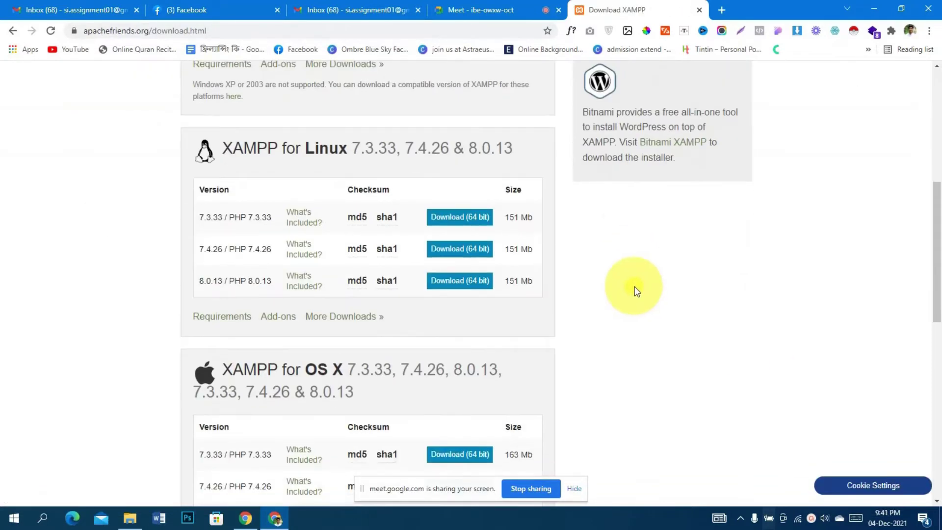
pyautogui.scroll(7, 635, 285)
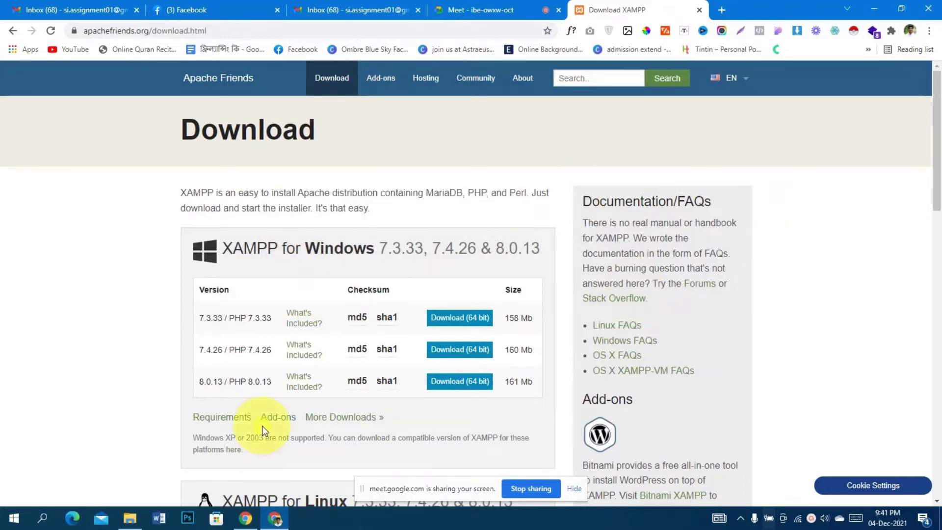
# Confirm in File Explorer that the XAMPP installer is already downloaded, then return to Chrome and open a new tab
pyautogui.click(137, 519)
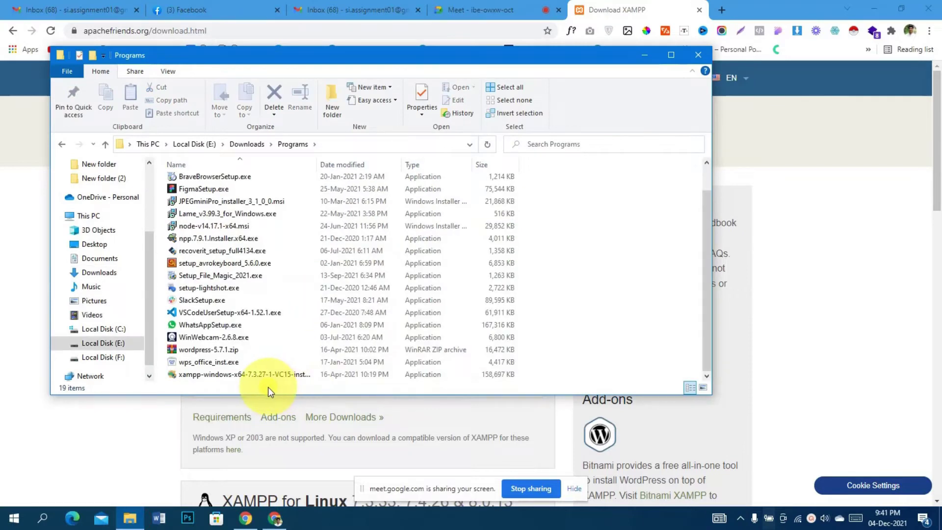
pyautogui.click(265, 375)
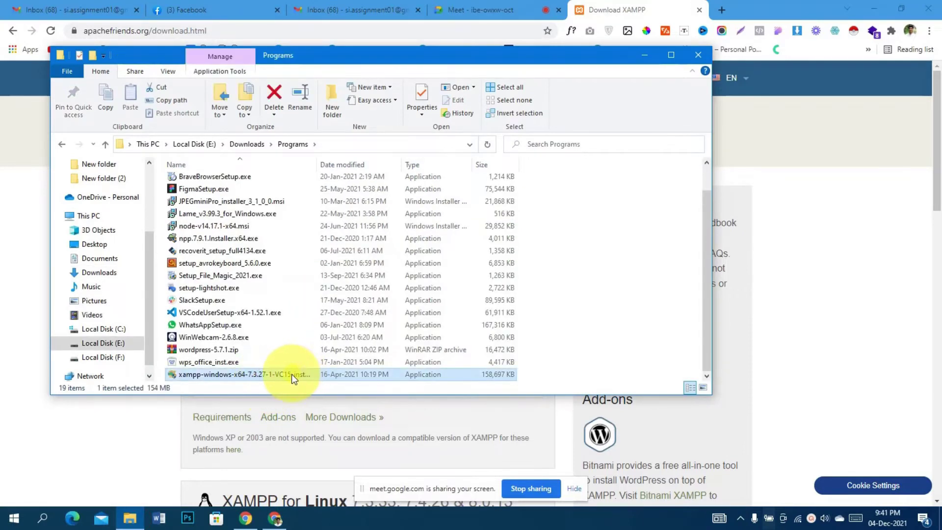
pyautogui.click(827, 152)
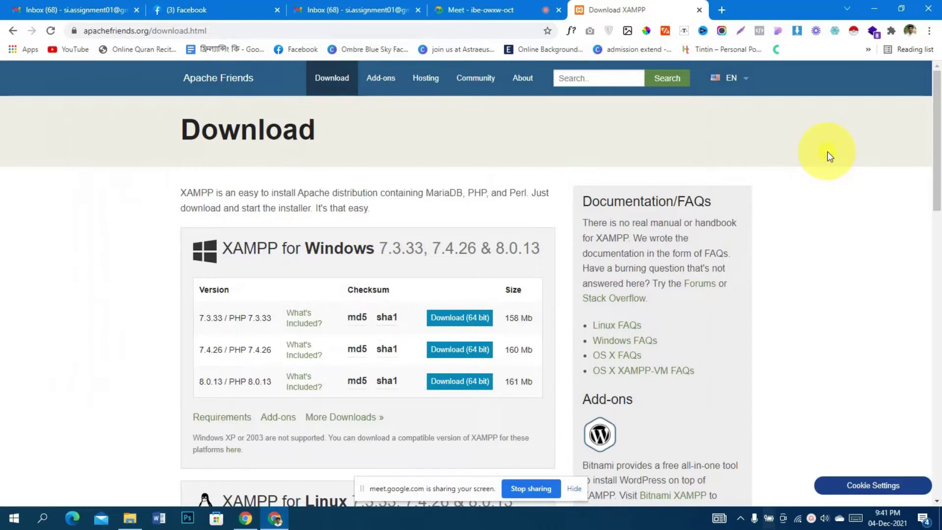
pyautogui.click(721, 11)
# Search Google for 'wordpress', then refine the query to 'wordpress.org'
pyautogui.write('wor')
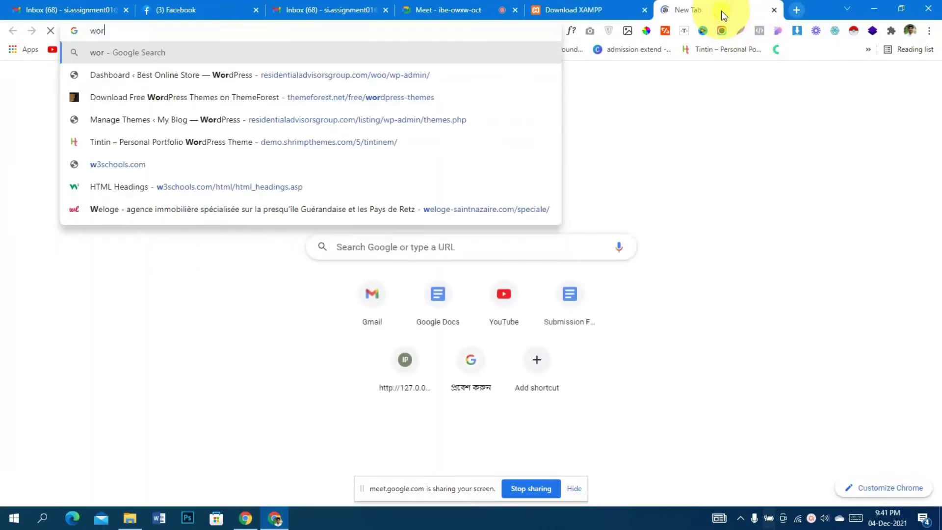
pyautogui.write('pre')
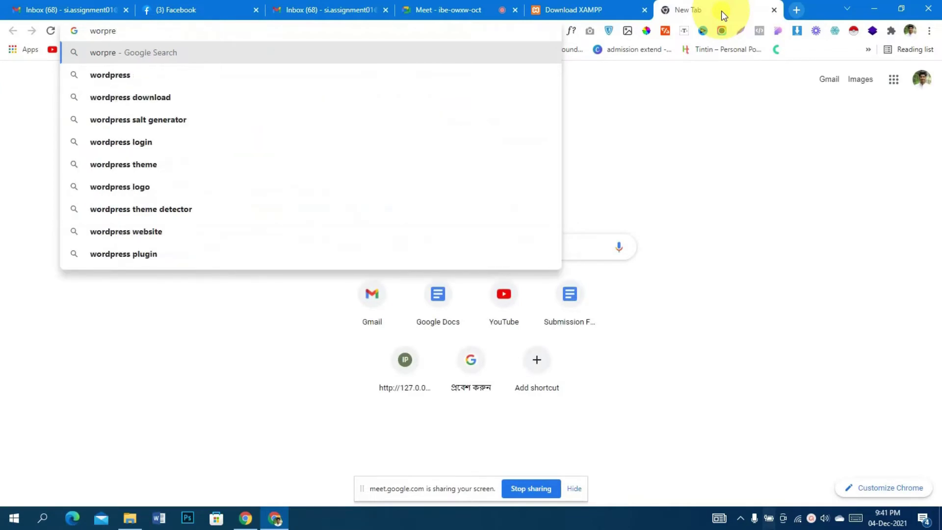
pyautogui.press('Down')
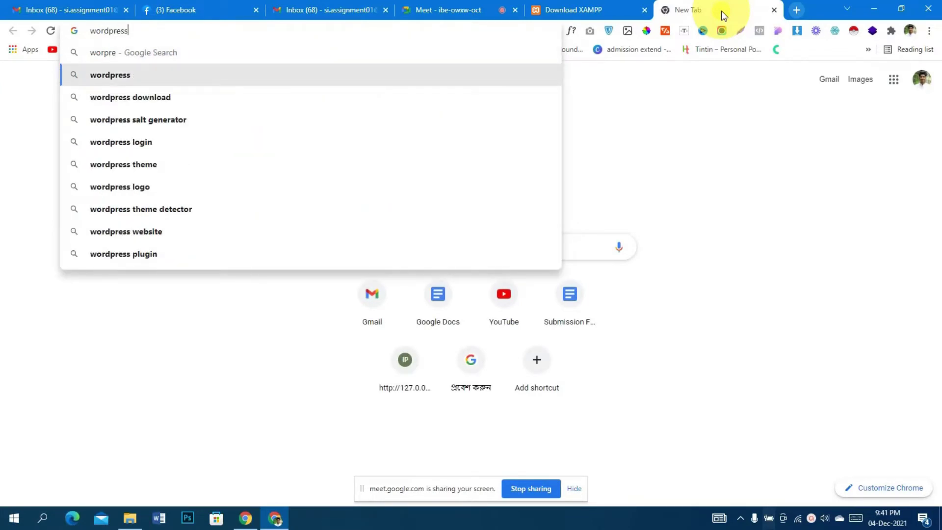
pyautogui.press('Return')
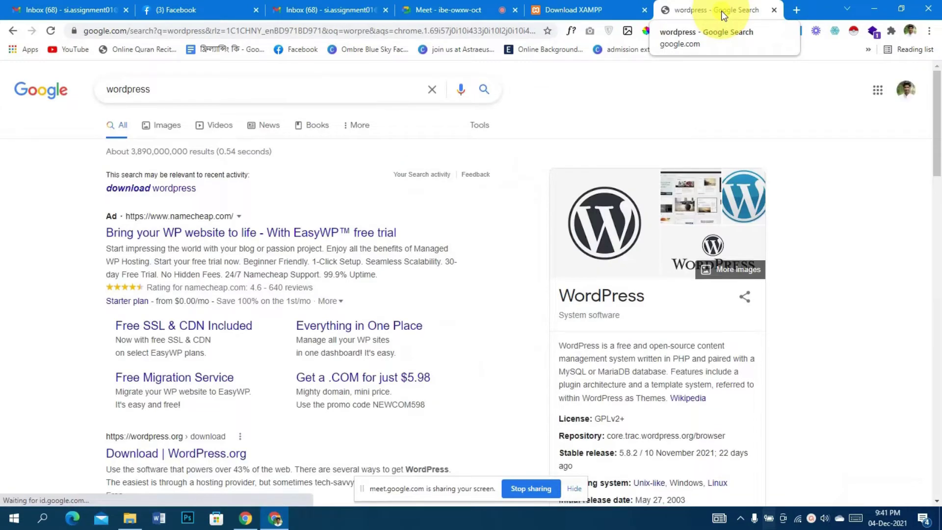
pyautogui.click(205, 86)
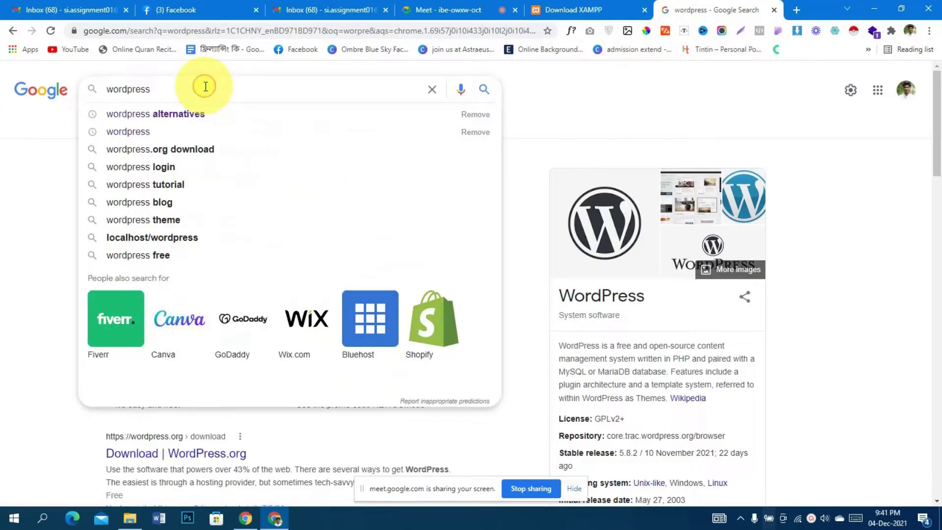
pyautogui.write('.org')
pyautogui.press('Return')
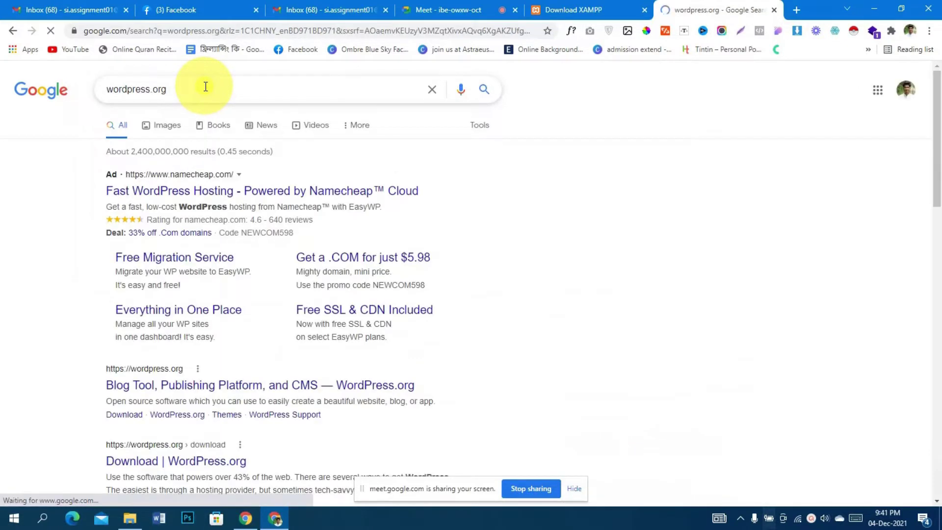
# Open WordPress.org, go to Get WordPress, and jump to the WordPress 5.8.2 download section
pyautogui.scroll(-2, 68, 358)
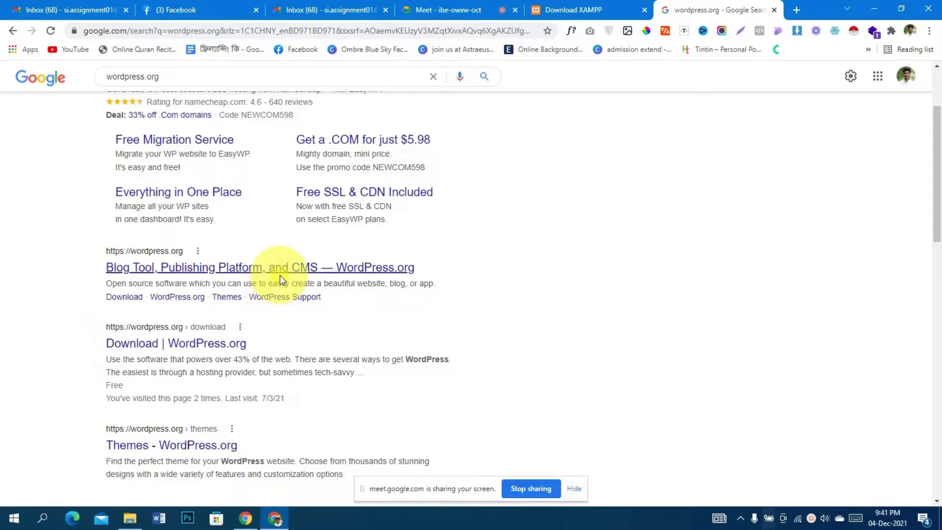
pyautogui.click(225, 267)
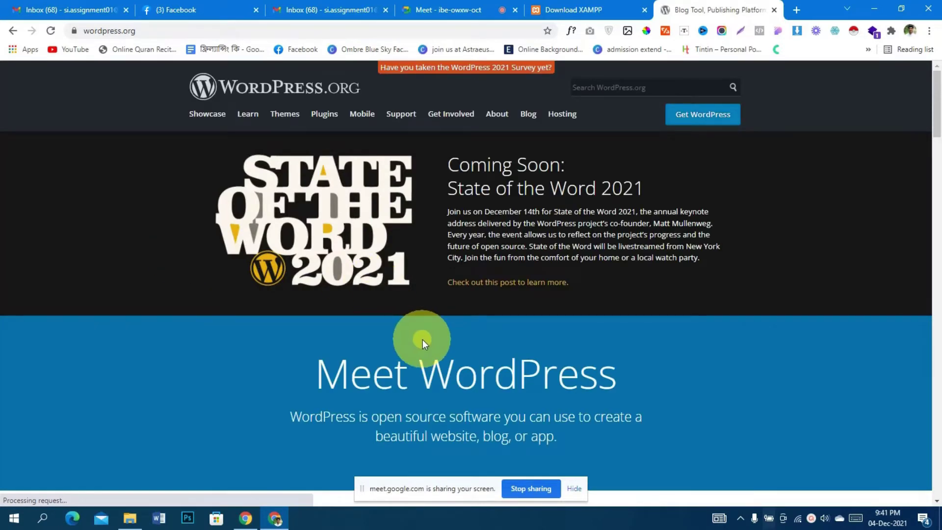
pyautogui.click(713, 115)
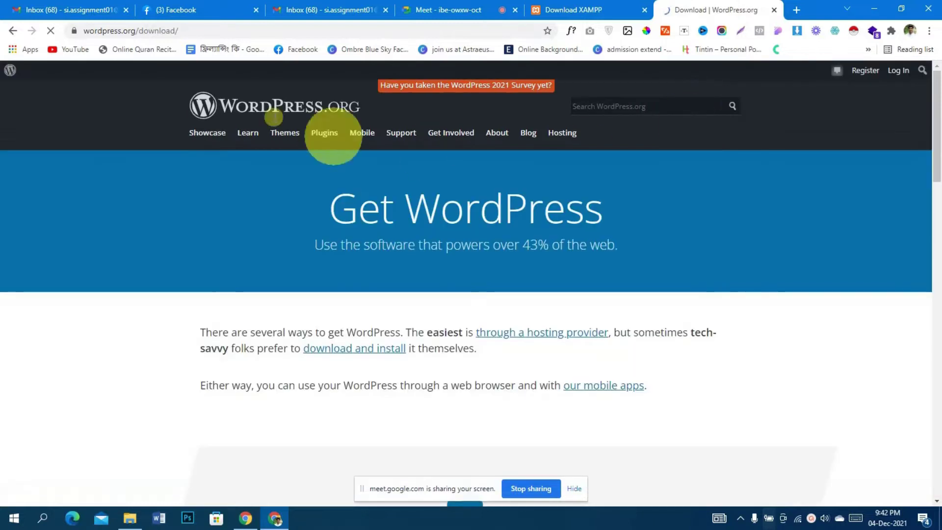
pyautogui.scroll(-2, 530, 364)
pyautogui.scroll(-2, 529, 359)
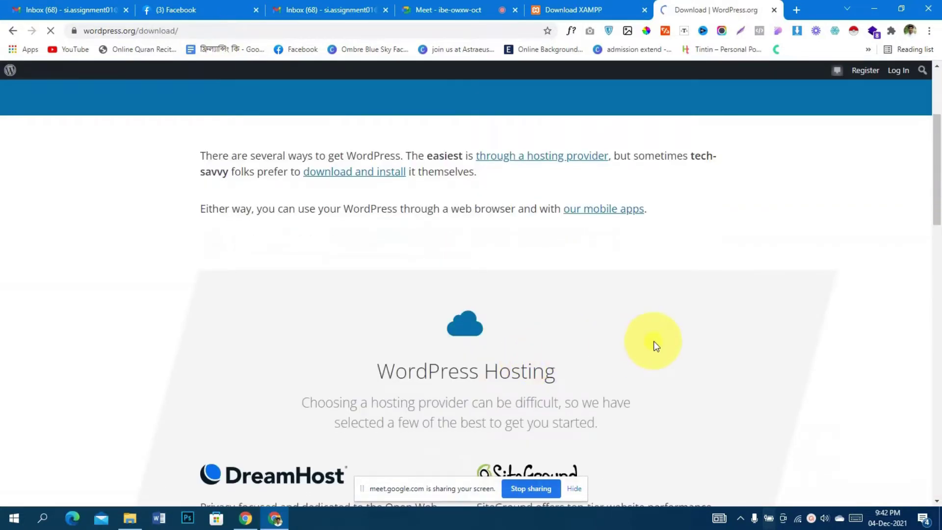
pyautogui.scroll(1, 655, 341)
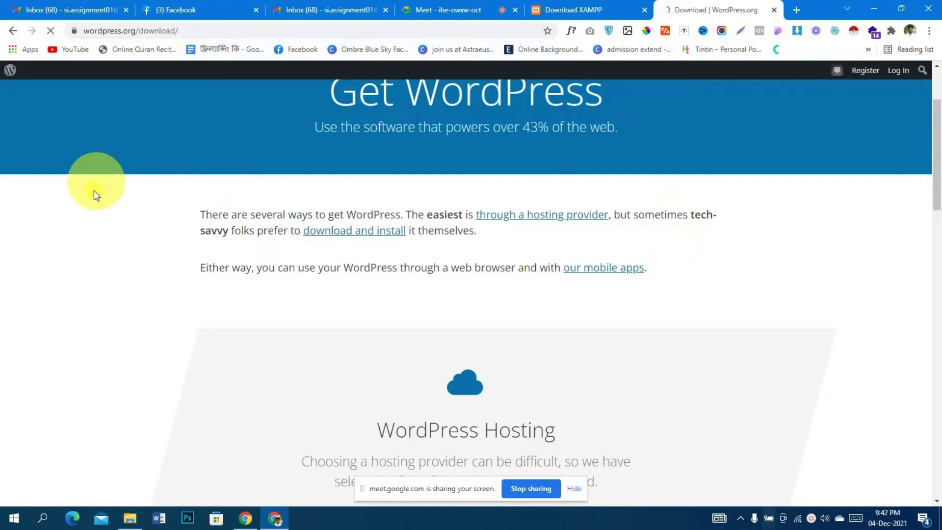
pyautogui.scroll(3, 190, 299)
pyautogui.scroll(-1, 190, 299)
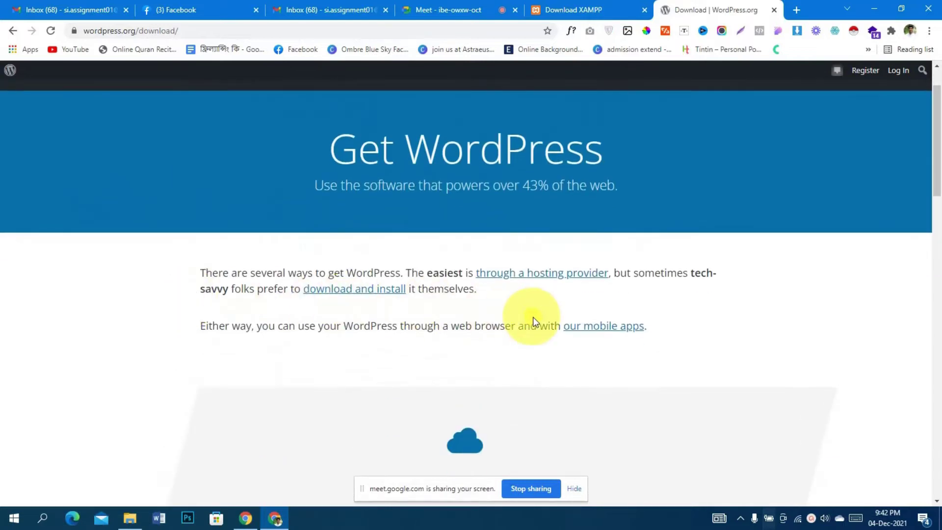
pyautogui.scroll(-4, 534, 317)
pyautogui.scroll(3, 535, 318)
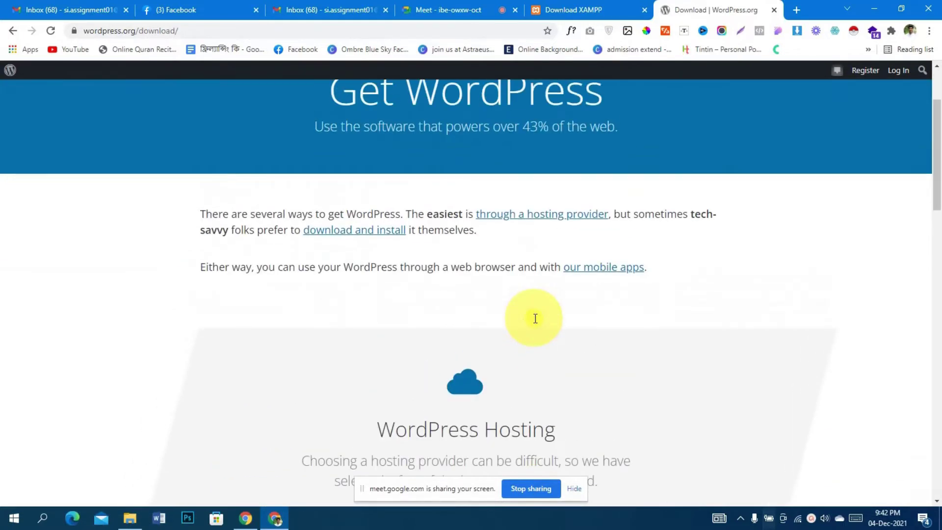
pyautogui.click(368, 234)
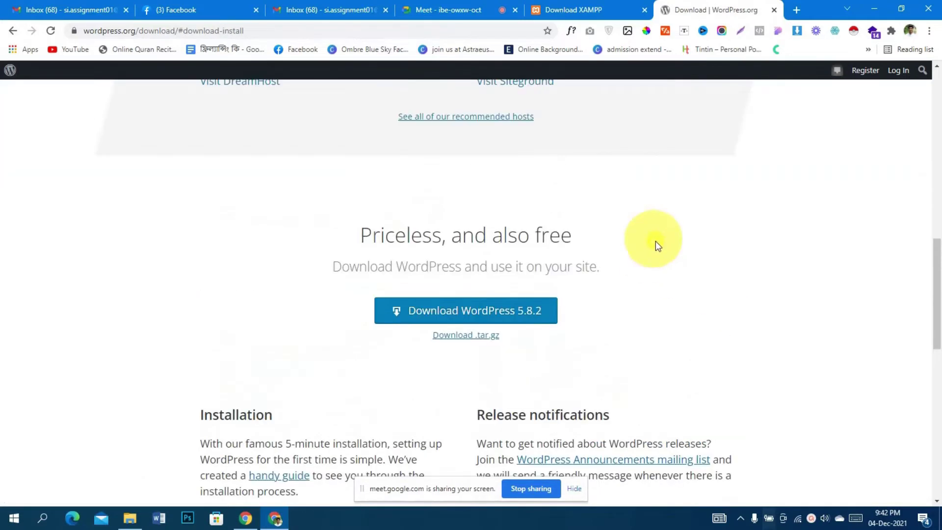
# Download wordpress-5.8.2.zip (15.73 MB) through IDM and open its Compressed downloads folder
pyautogui.click(489, 318)
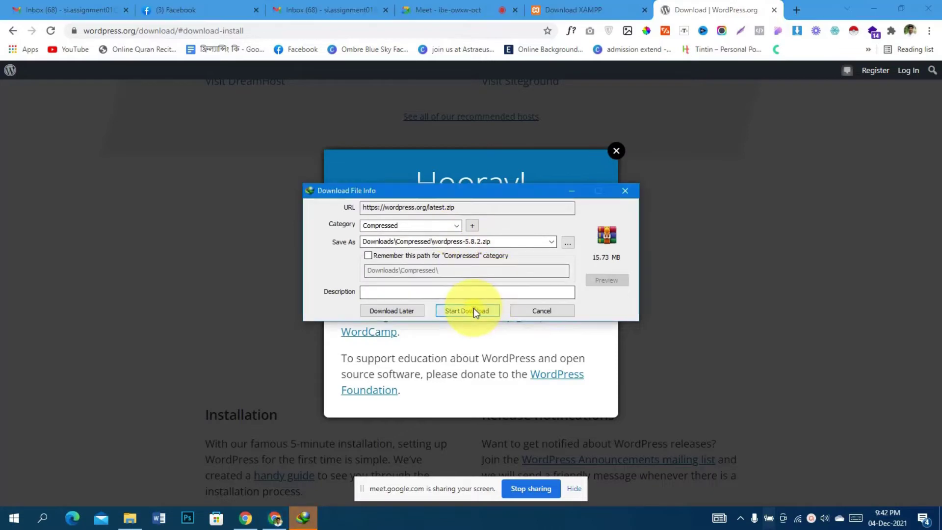
pyautogui.click(473, 308)
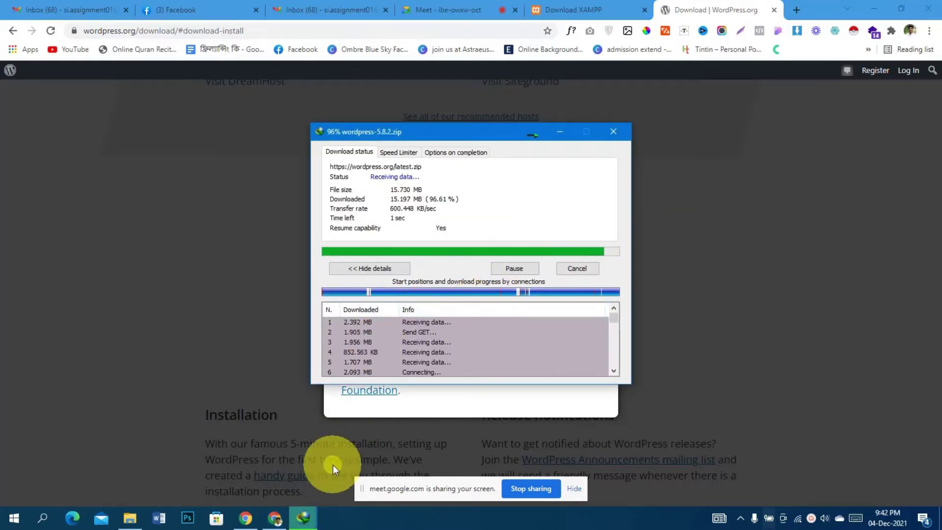
pyautogui.click(130, 518)
pyautogui.click(249, 371)
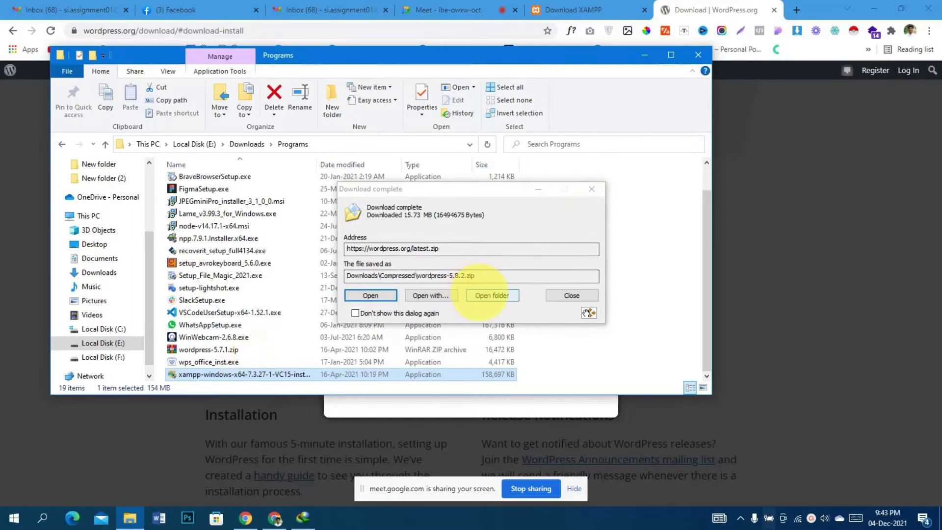
pyautogui.click(493, 296)
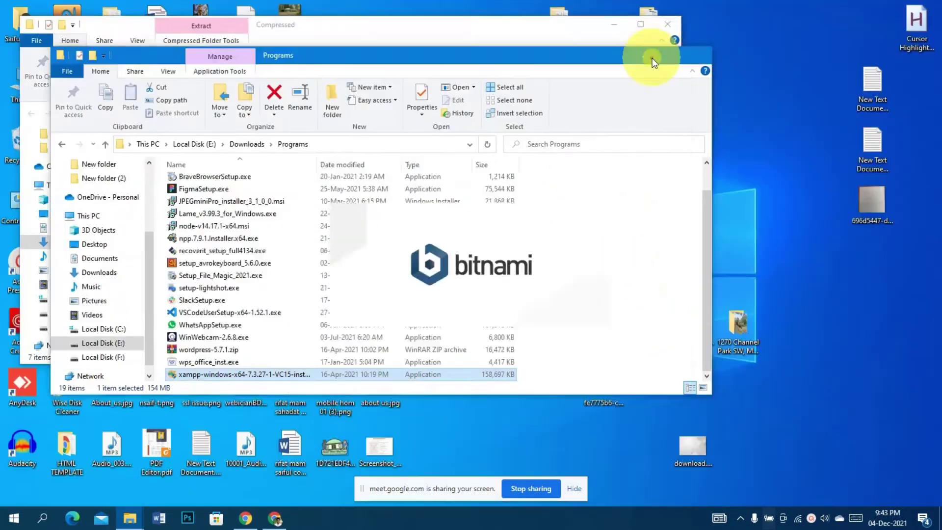
pyautogui.click(651, 57)
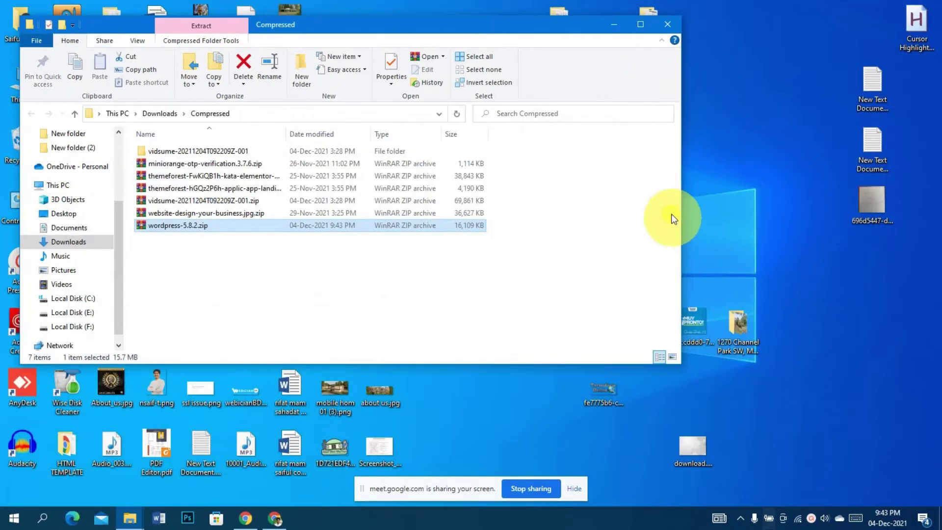
# Run the XAMPP installer past the UAC warning, keeping defaults and C:\xampp, and start installing
pyautogui.click(617, 25)
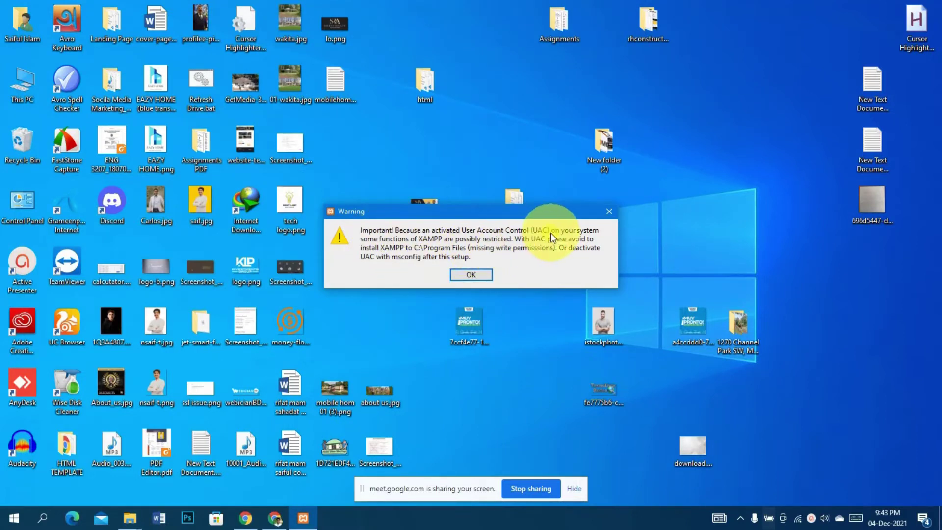
pyautogui.click(472, 275)
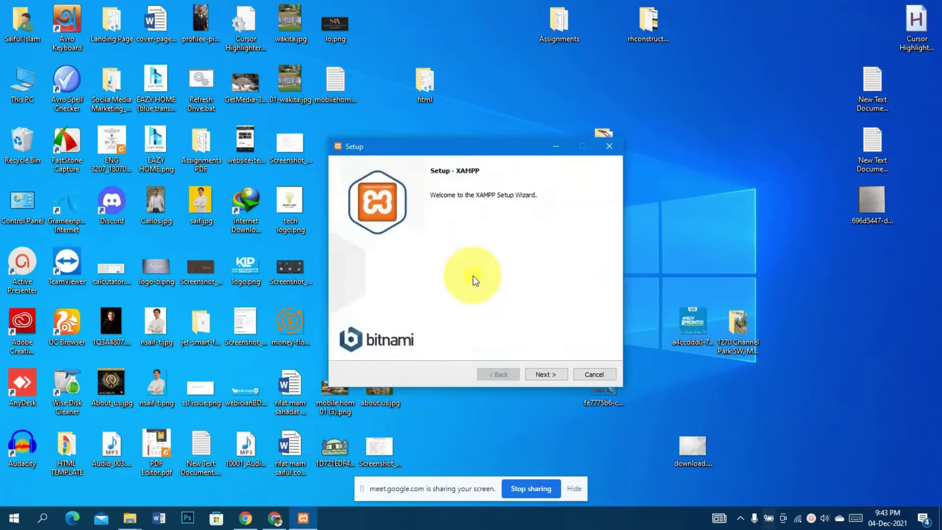
pyautogui.click(546, 376)
pyautogui.click(547, 375)
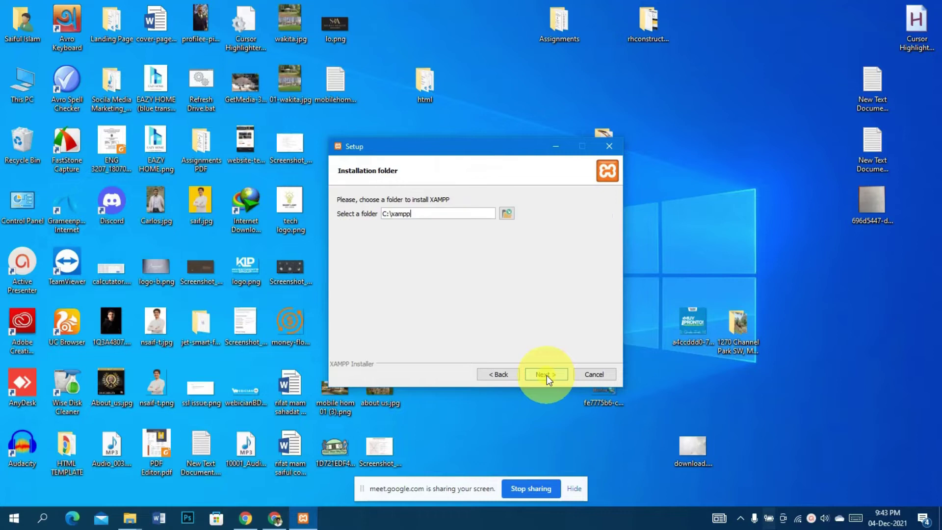
pyautogui.click(547, 375)
pyautogui.click(547, 375)
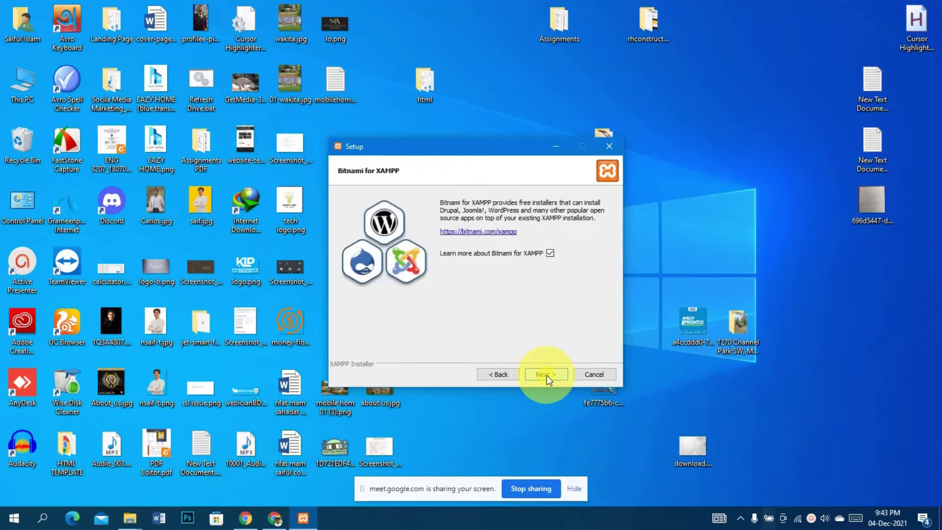
pyautogui.click(547, 375)
pyautogui.click(547, 375)
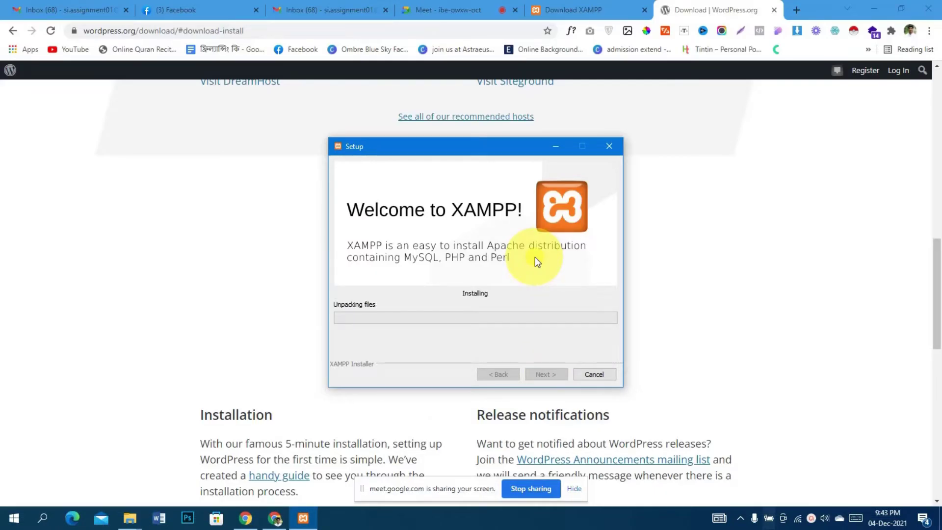
# Open a new Chrome tab and search Google for 'wordpress', dropping the .org suffix
pyautogui.click(798, 14)
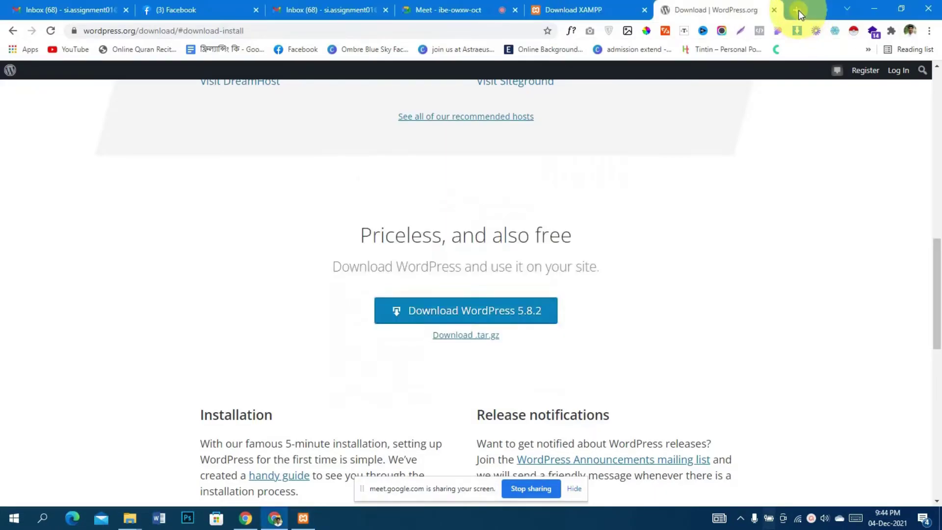
pyautogui.click(798, 11)
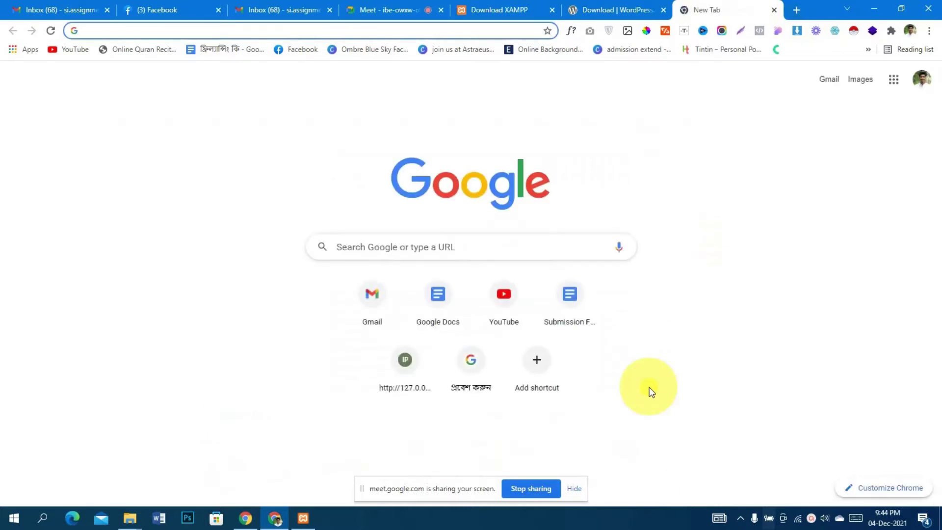
pyautogui.write('wordpres')
pyautogui.press('Return')
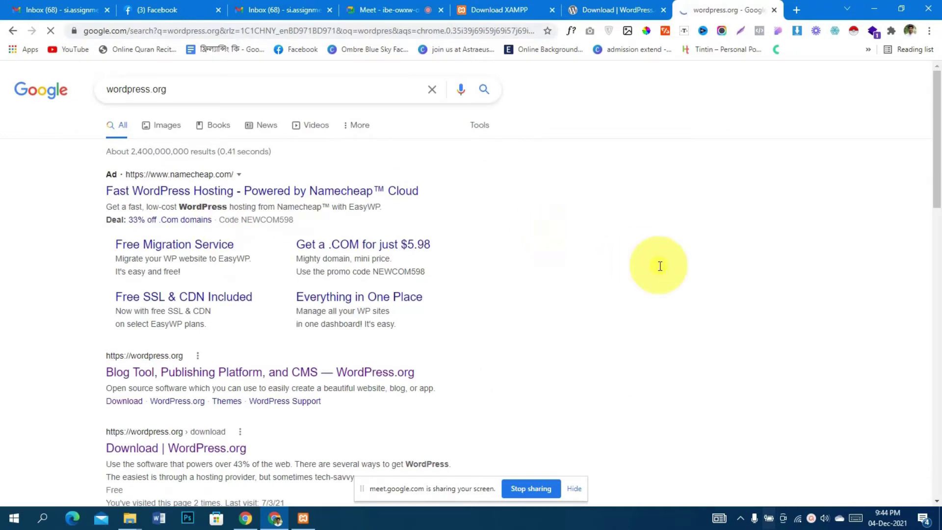
pyautogui.moveTo(150, 91); pyautogui.dragTo(242, 87)
pyautogui.press('BackSpace')
pyautogui.press('Return')
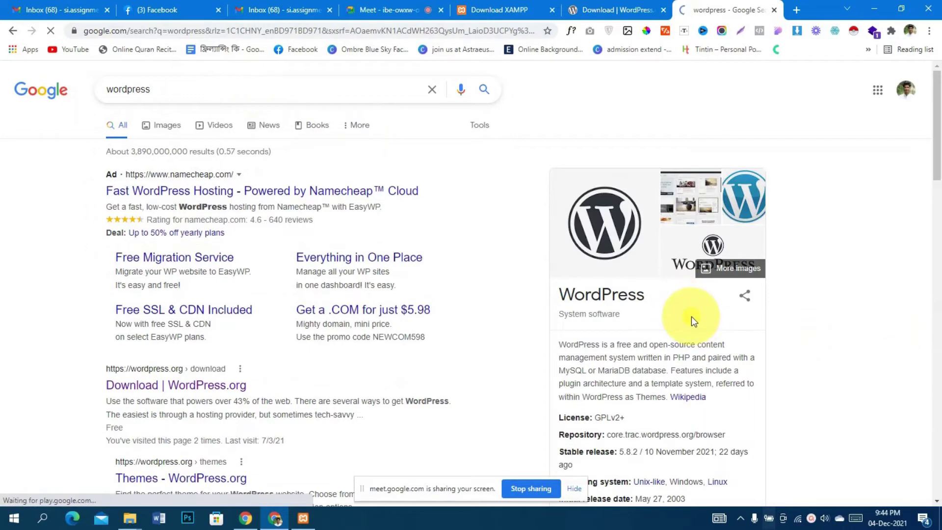
pyautogui.scroll(-1, 690, 316)
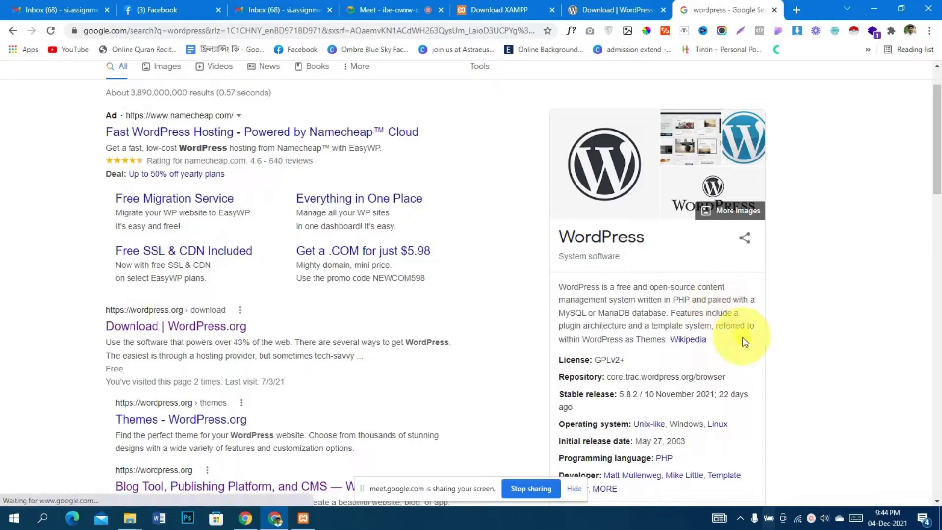
# Highlight PHP, MySQL and the 43% figure in the WordPress result descriptions
pyautogui.moveTo(671, 300); pyautogui.dragTo(689, 303)
pyautogui.click(616, 303)
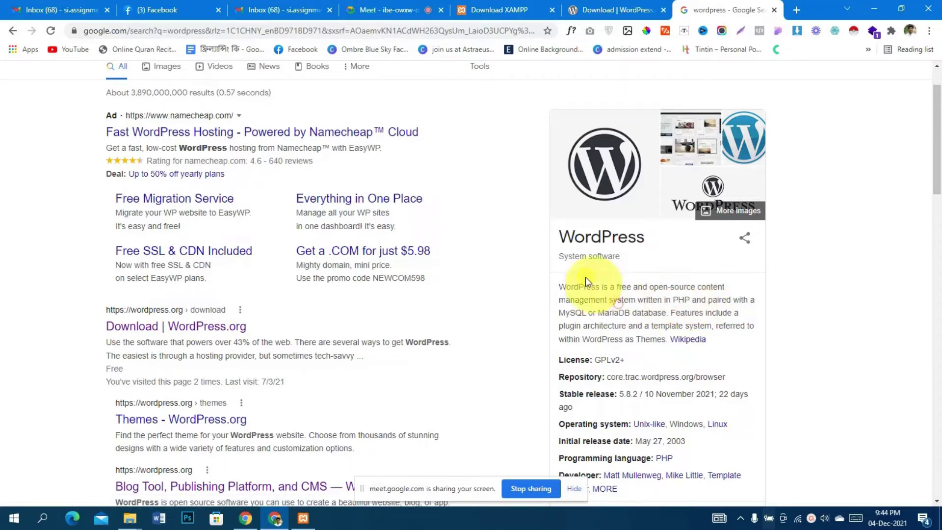
pyautogui.moveTo(557, 313)
pyautogui.mouseDown()
pyautogui.moveTo(631, 313)
pyautogui.moveTo(563, 312)
pyautogui.mouseUp()
pyautogui.click(563, 312)
pyautogui.scroll(-1, 606, 302)
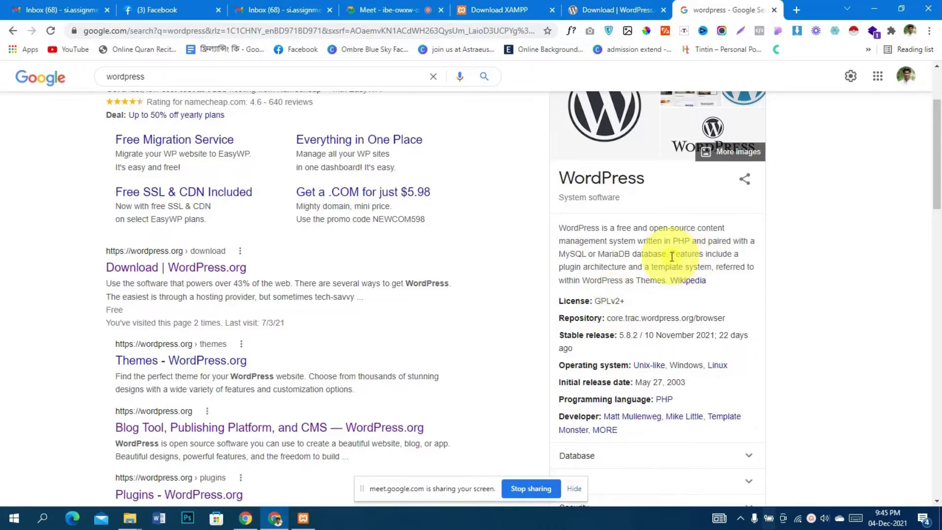
pyautogui.scroll(2, 672, 257)
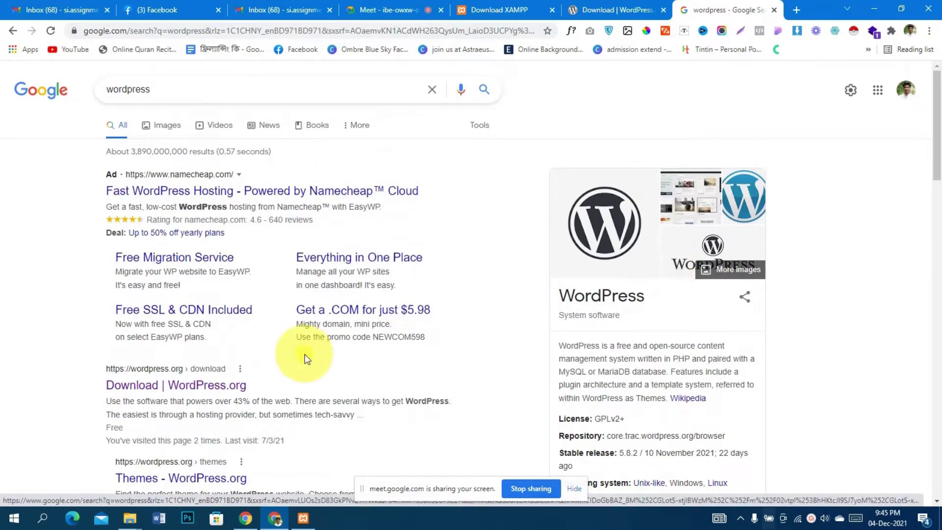
pyautogui.scroll(-2, 307, 356)
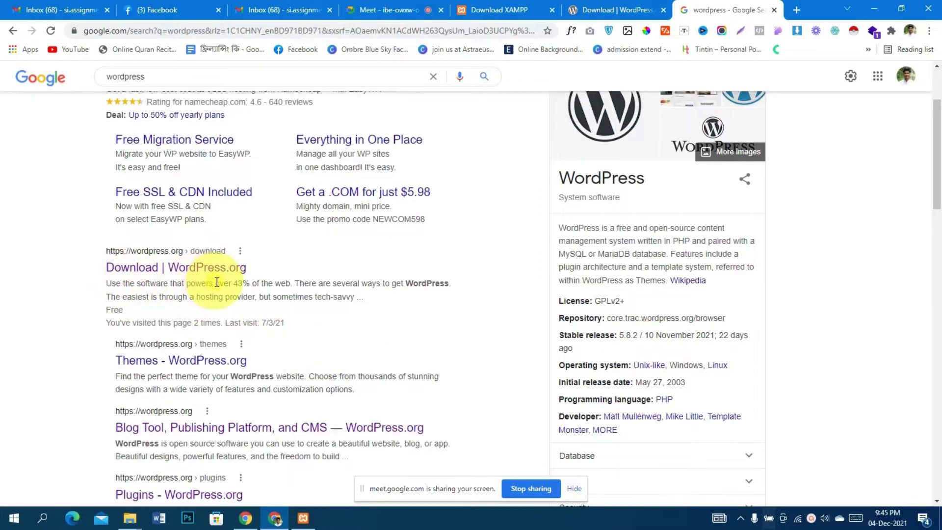
pyautogui.moveTo(231, 284); pyautogui.dragTo(289, 284)
pyautogui.moveTo(233, 284); pyautogui.dragTo(250, 284)
pyautogui.click(246, 285)
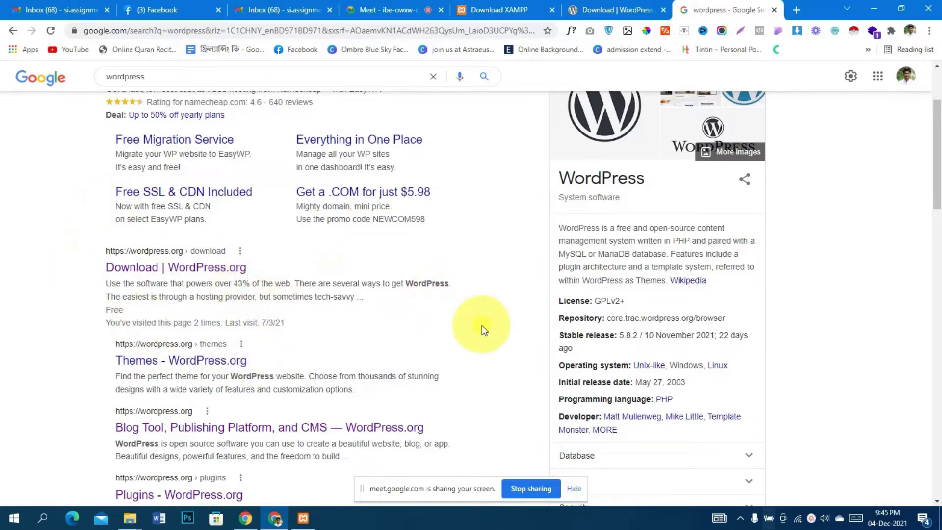
pyautogui.scroll(-3, 482, 326)
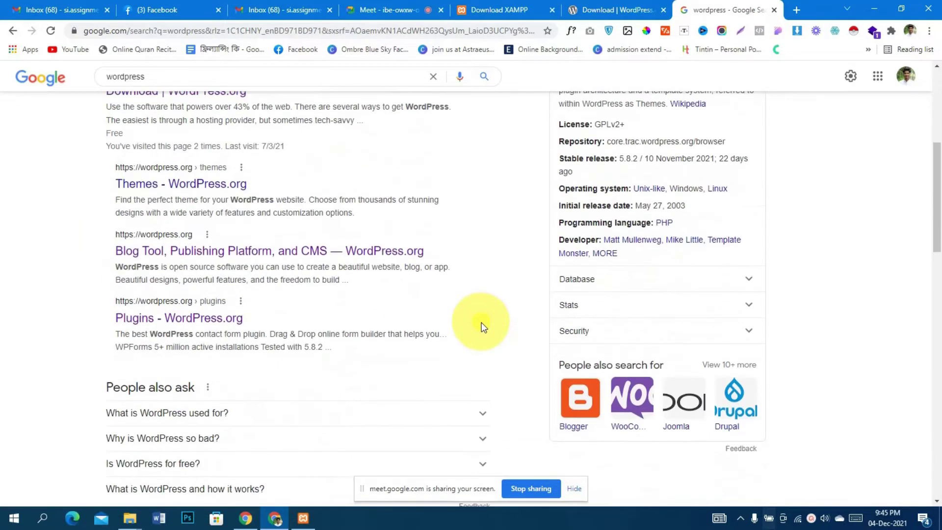
pyautogui.scroll(2, 481, 323)
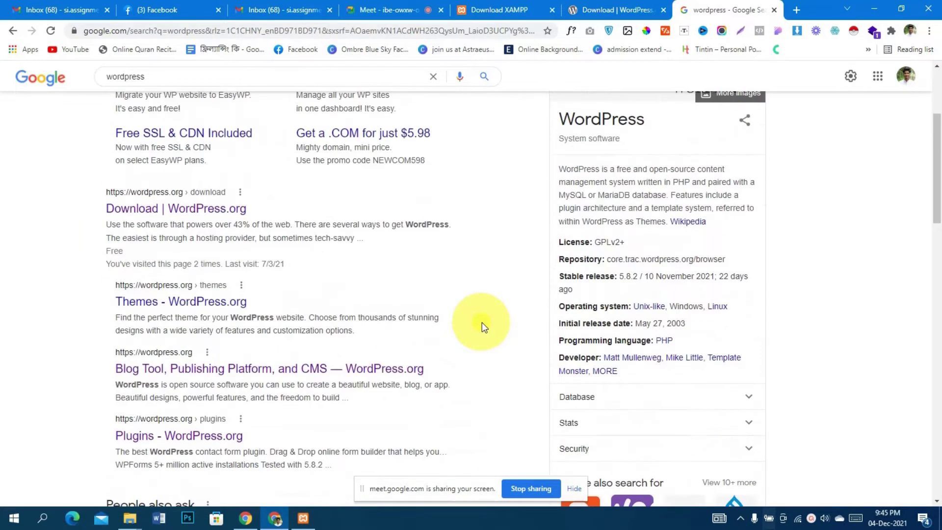
pyautogui.scroll(3, 482, 325)
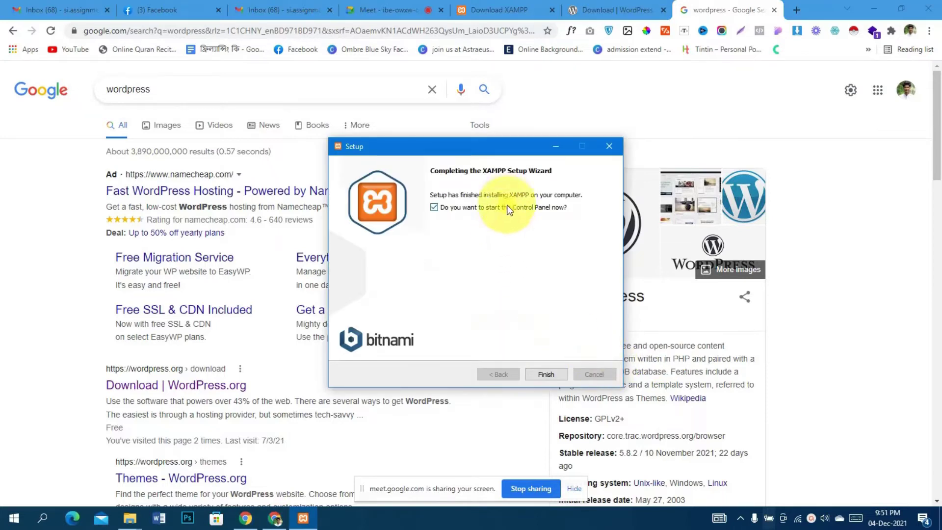
# Finish the XAMPP wizard with 'start the Control Panel now' left checked
pyautogui.click(545, 375)
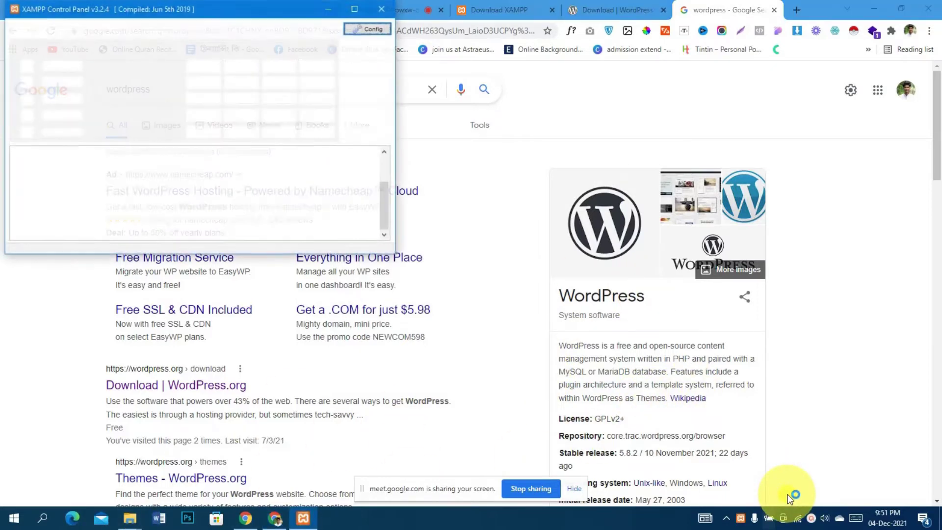
# Close and relaunch XAMPP Control Panel from the Start menu search, centring its window
pyautogui.click(387, 8)
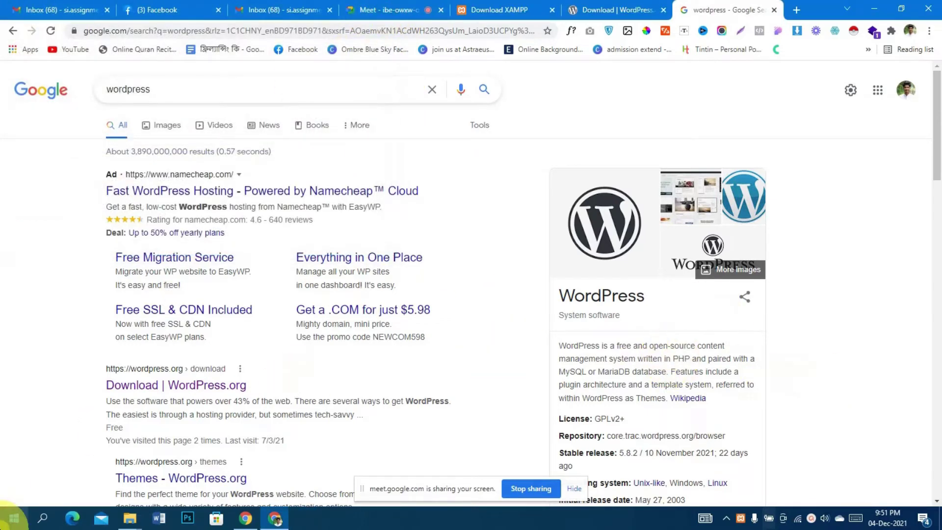
pyautogui.click(14, 518)
pyautogui.write('x')
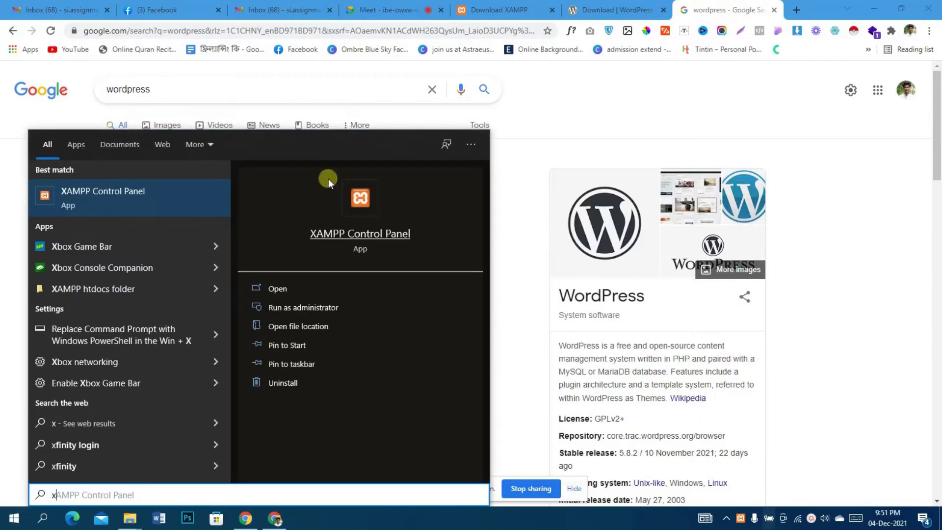
pyautogui.click(162, 205)
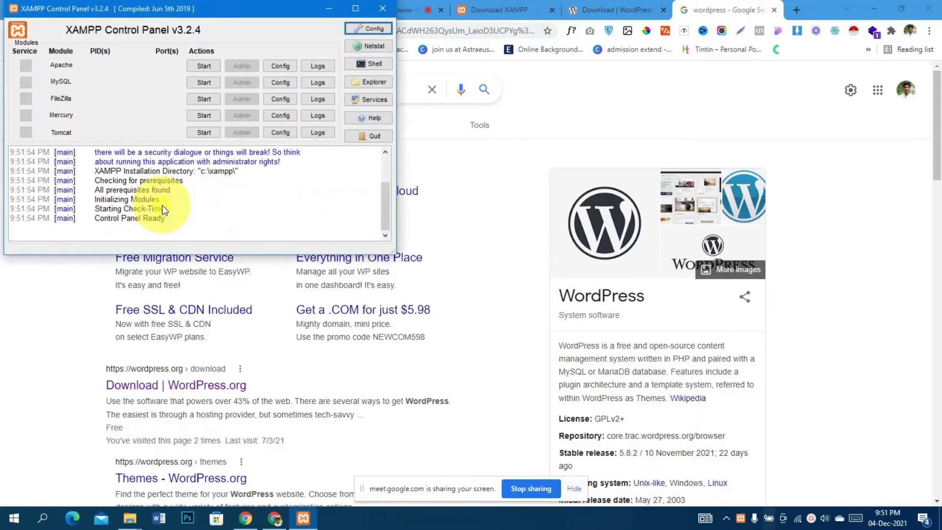
pyautogui.moveTo(287, 19); pyautogui.dragTo(640, 121)
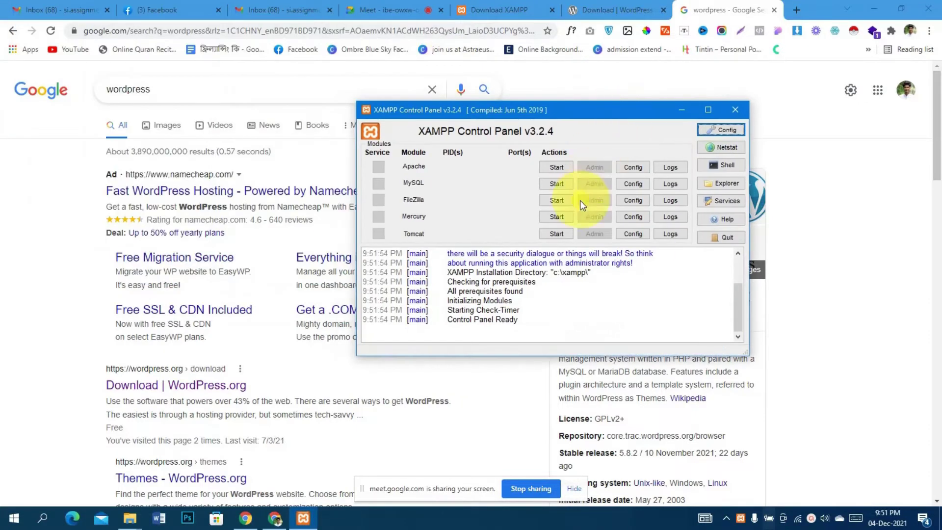
# Start Apache and MySQL, then open the localhost XAMPP dashboard via Apache's Admin
pyautogui.click(549, 167)
pyautogui.click(556, 183)
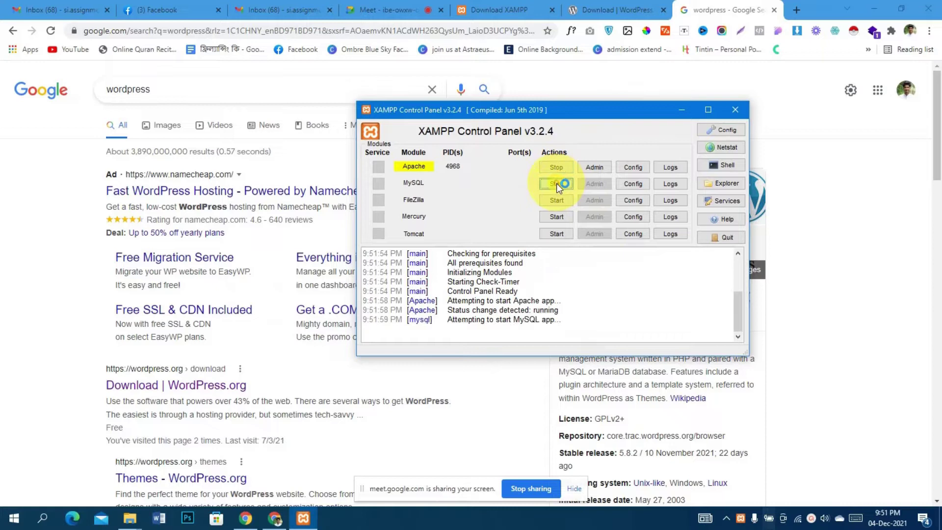
pyautogui.click(594, 168)
pyautogui.click(591, 169)
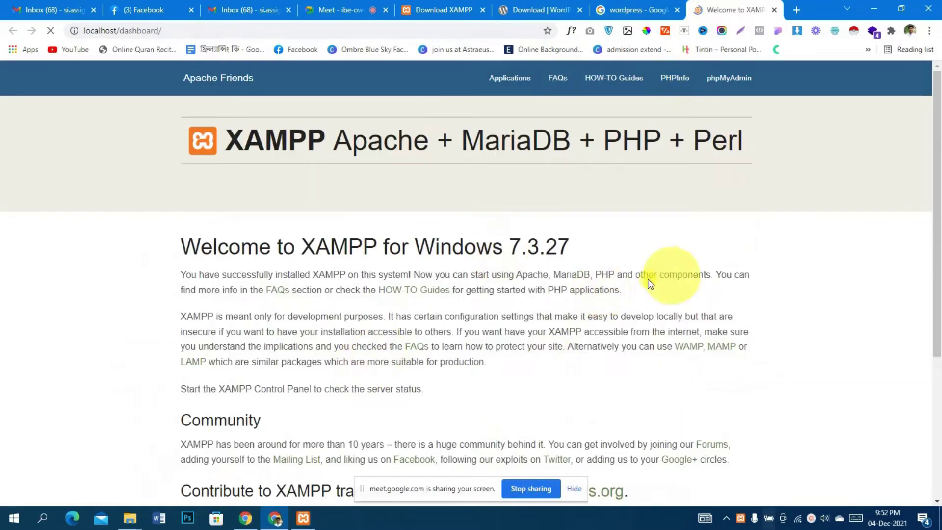
# Open phpMyAdmin from the XAMPP dashboard's top navigation bar
pyautogui.click(727, 84)
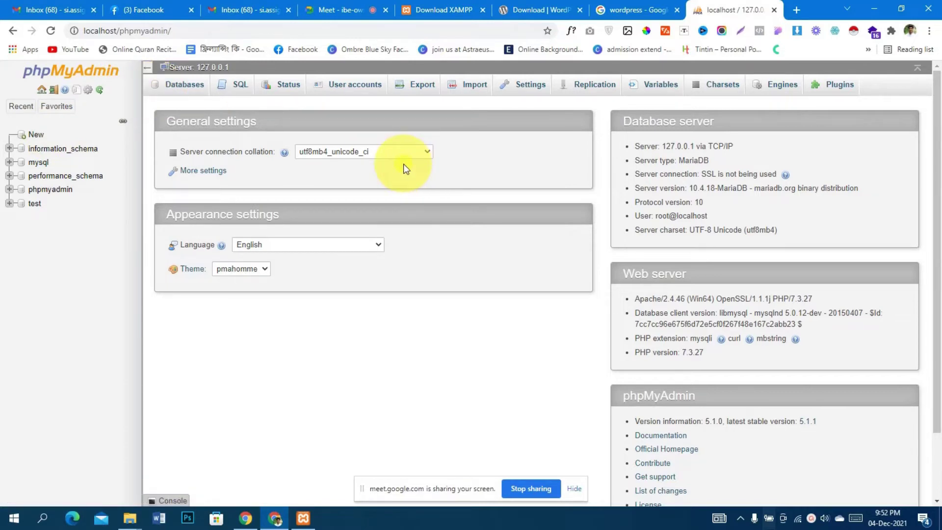
# Create a database named noton with utf8mb4_general_ci collation, then go back to the server home
pyautogui.click(57, 106)
pyautogui.click(37, 135)
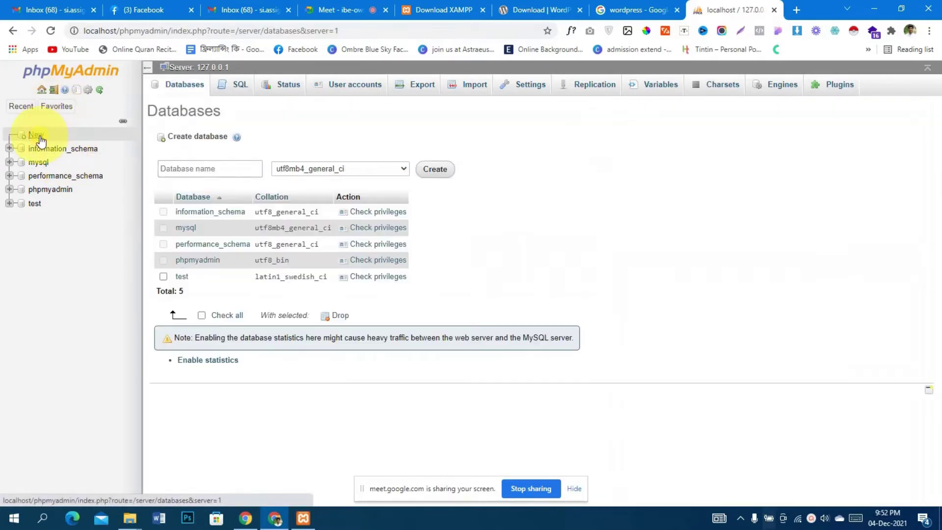
pyautogui.click(227, 166)
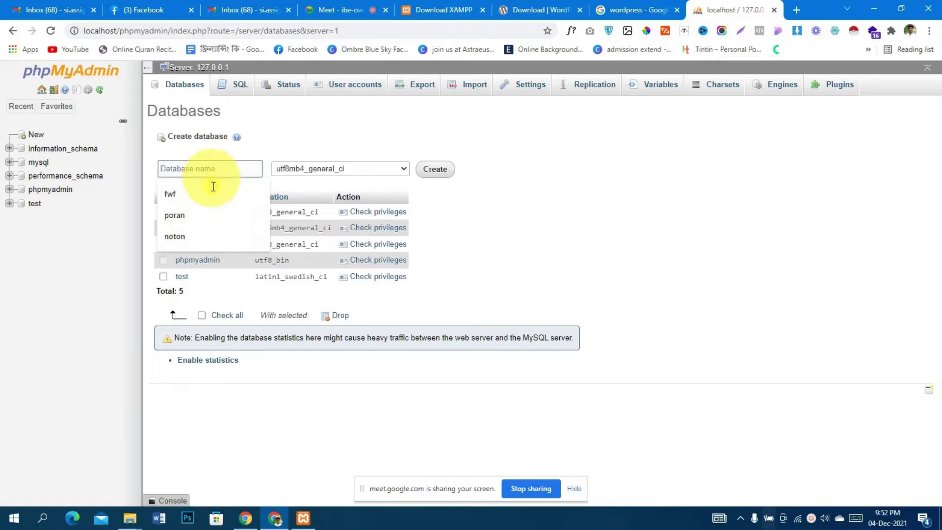
pyautogui.click(206, 236)
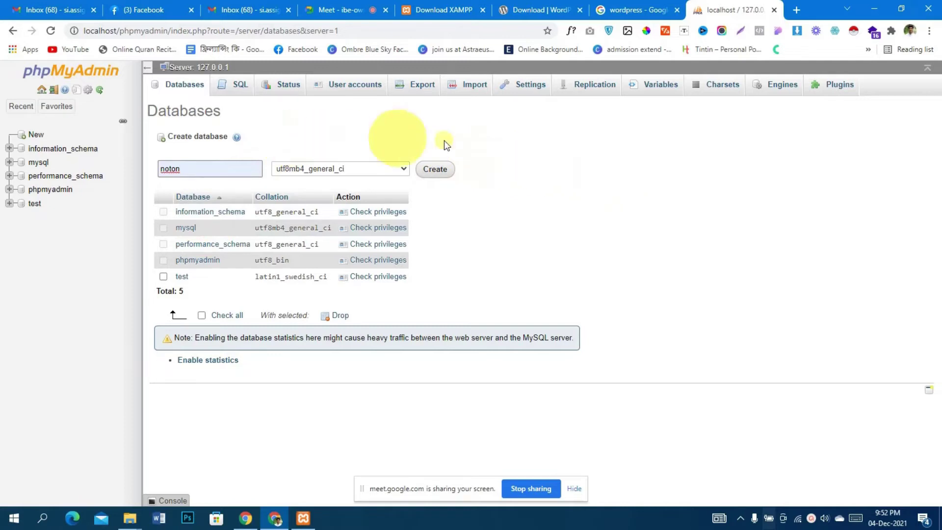
pyautogui.click(434, 171)
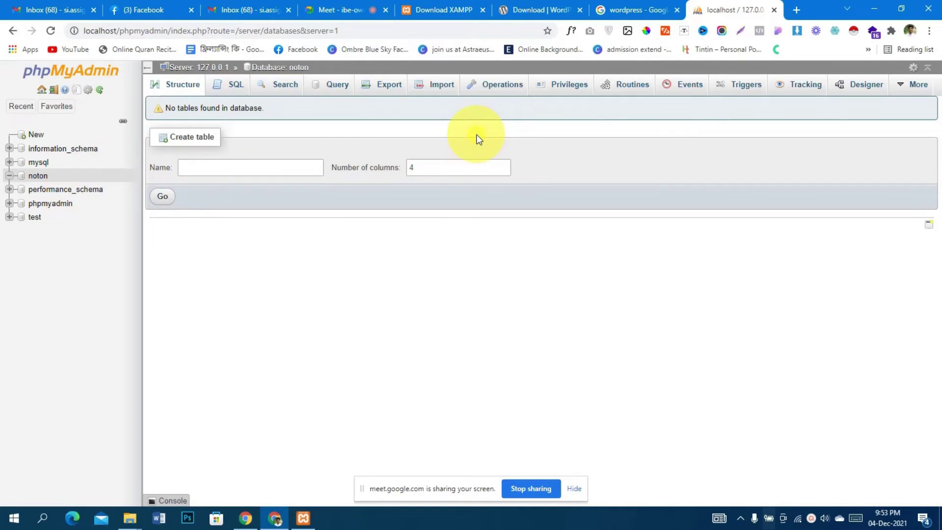
pyautogui.click(42, 91)
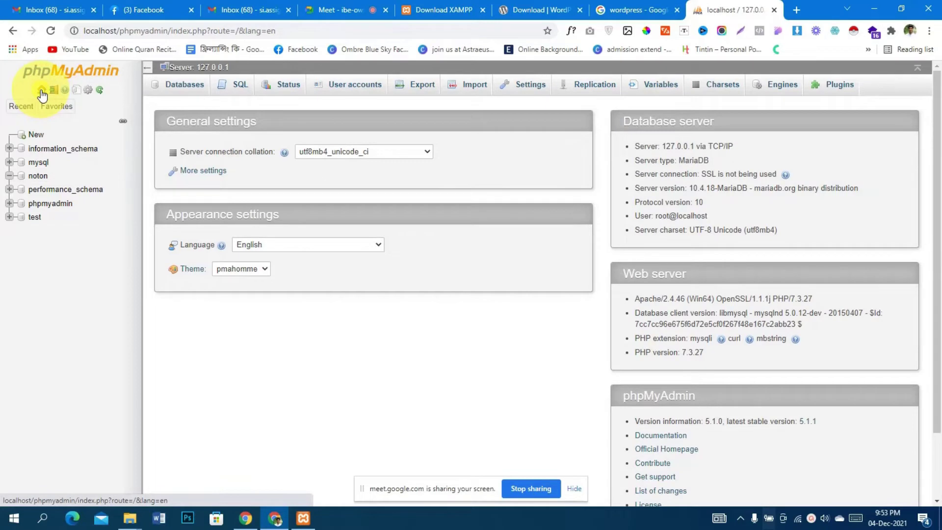
# Start a new user account named noton with host name set to Local
pyautogui.click(338, 94)
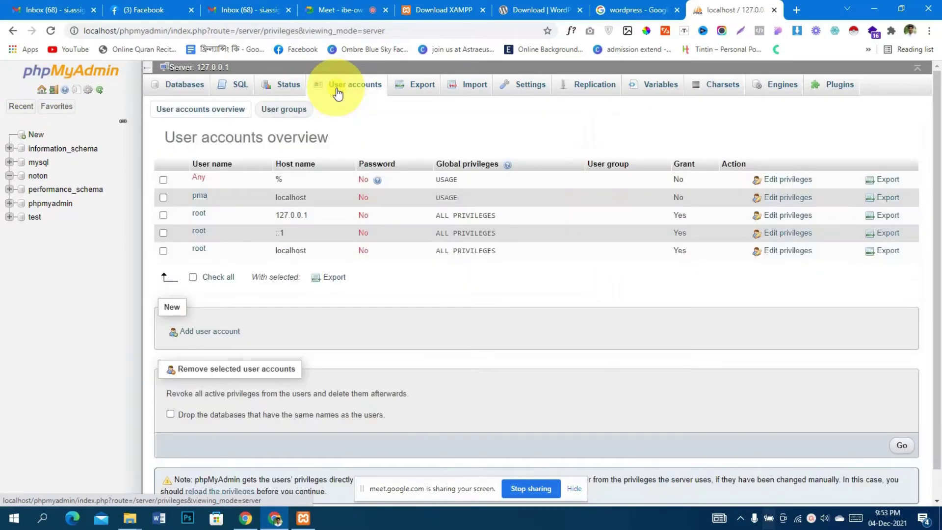
pyautogui.scroll(-1, 374, 275)
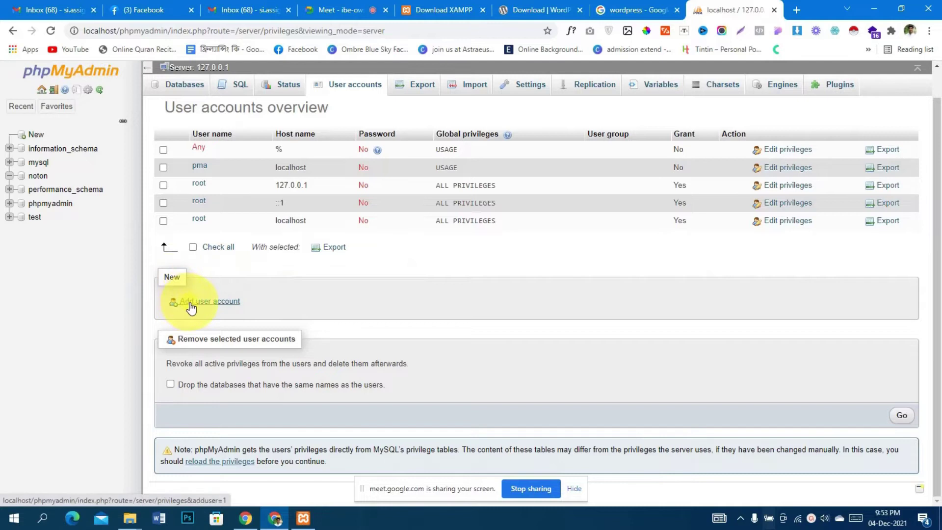
pyautogui.click(190, 303)
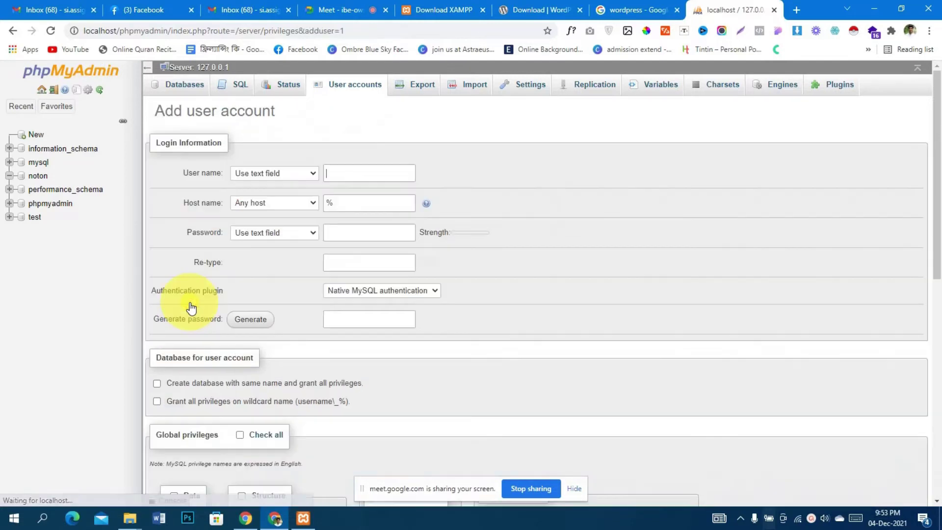
pyautogui.click(386, 174)
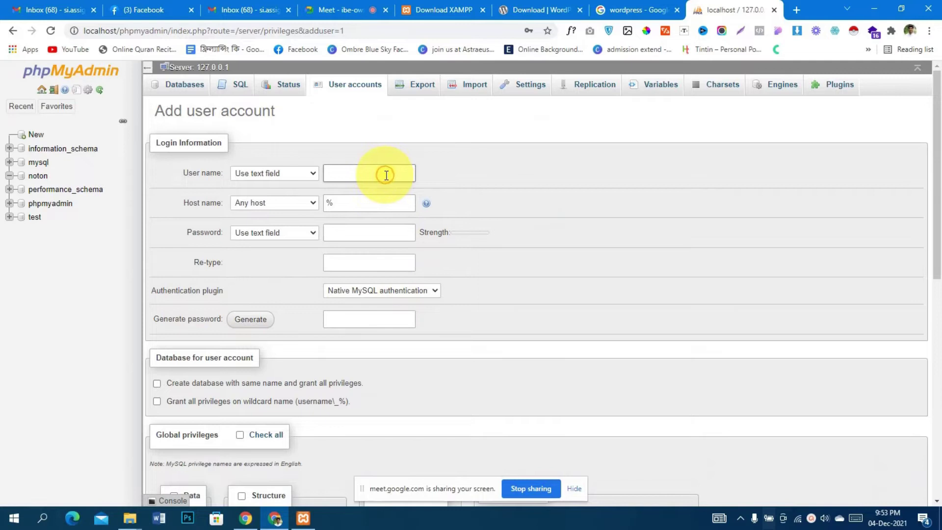
pyautogui.write('noton')
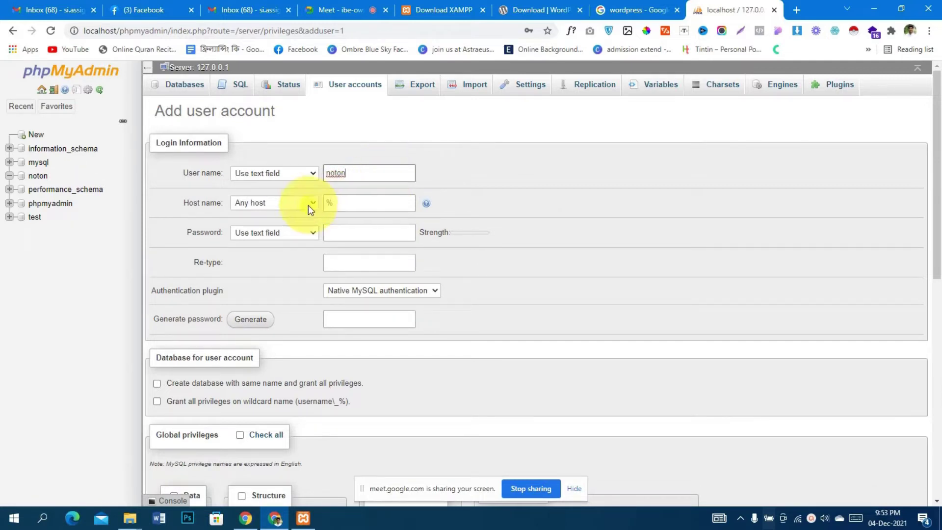
pyautogui.click(282, 202)
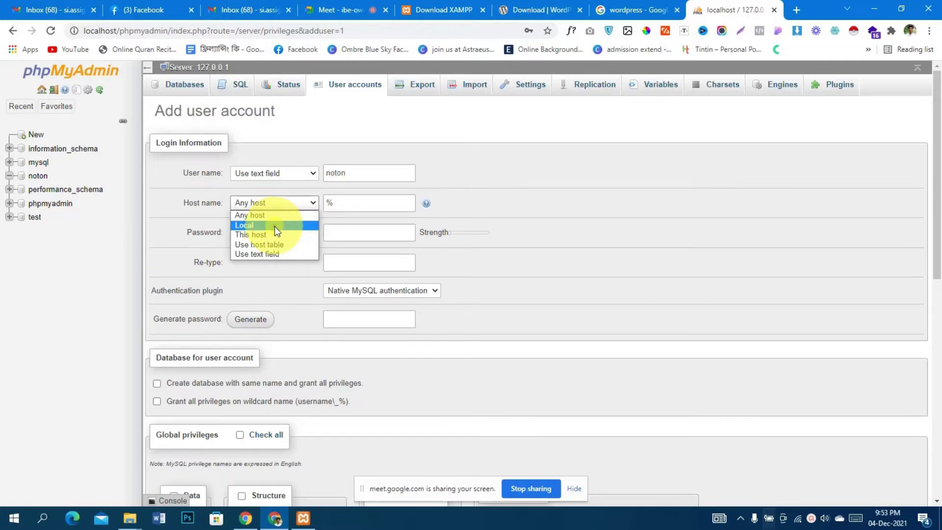
pyautogui.click(276, 226)
# Replace the autofilled password with a new account password and re-type it
pyautogui.scroll(-1, 353, 223)
pyautogui.click(371, 182)
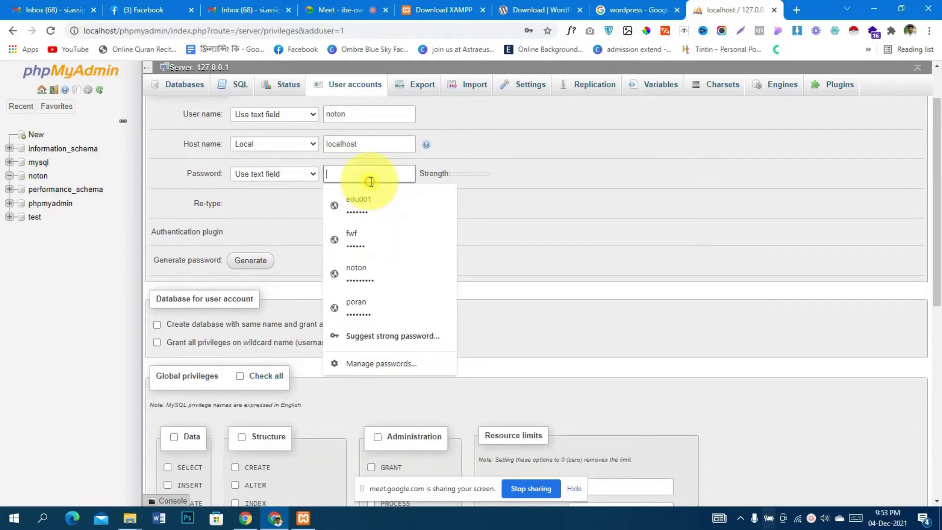
pyautogui.click(361, 275)
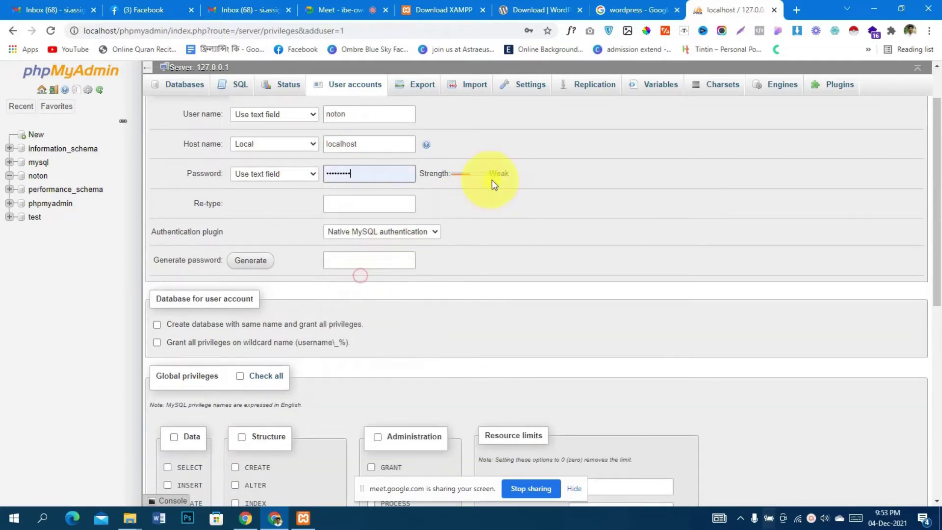
pyautogui.moveTo(372, 175); pyautogui.dragTo(297, 184)
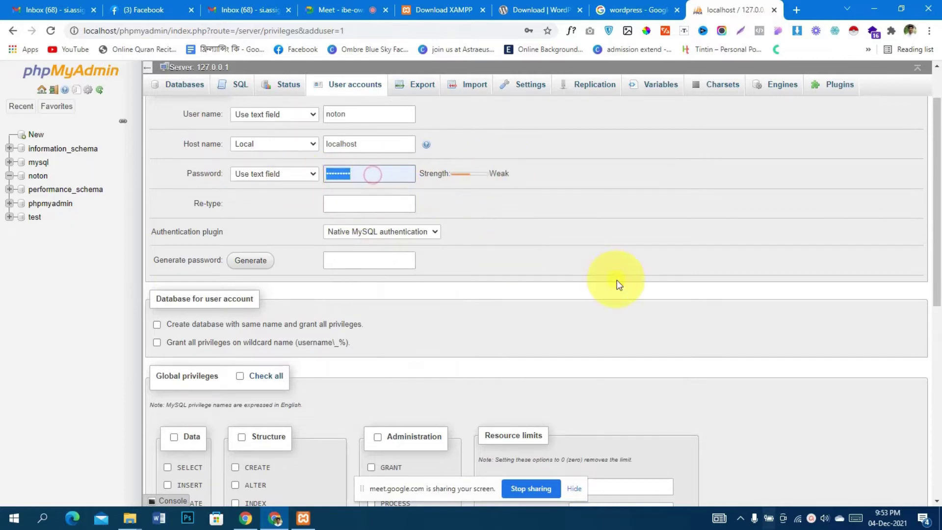
pyautogui.press('BackSpace')
pyautogui.write('•••••')
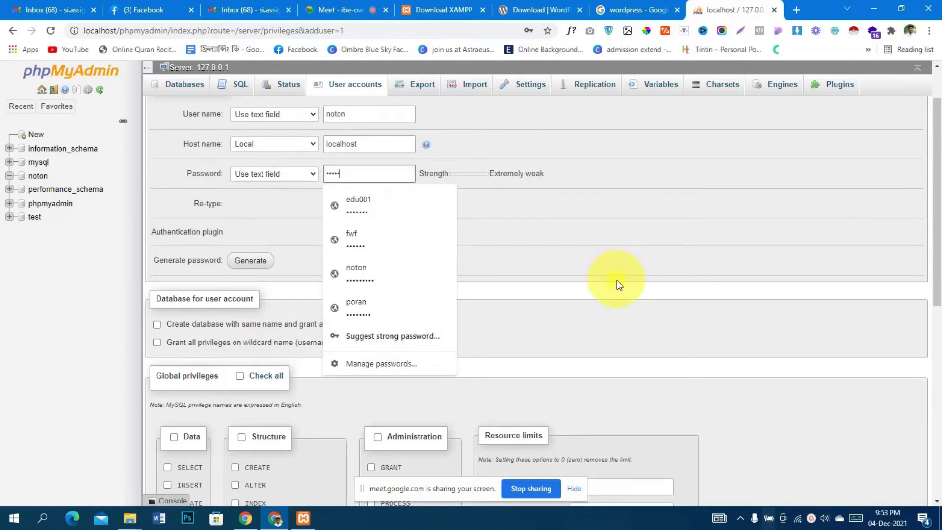
pyautogui.write('•••')
pyautogui.click(606, 276)
pyautogui.click(350, 193)
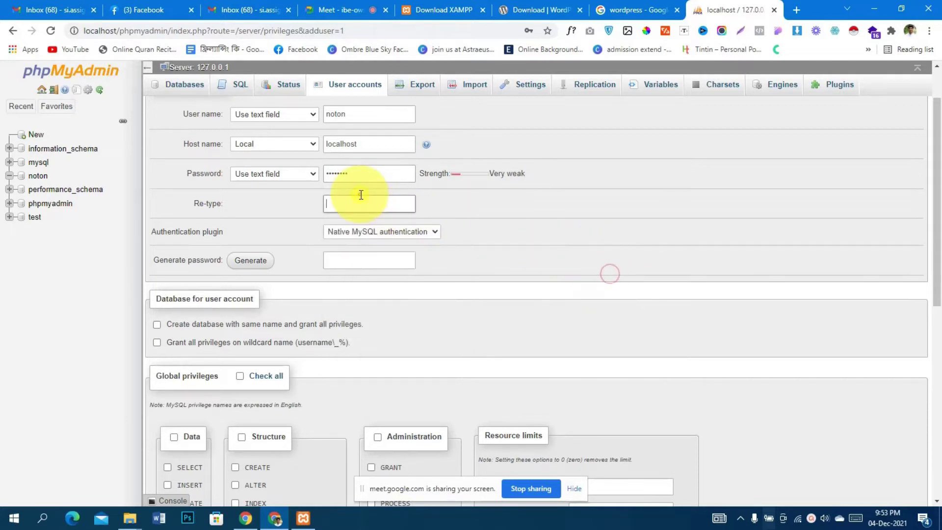
pyautogui.write('••••••••')
pyautogui.scroll(-1, 364, 187)
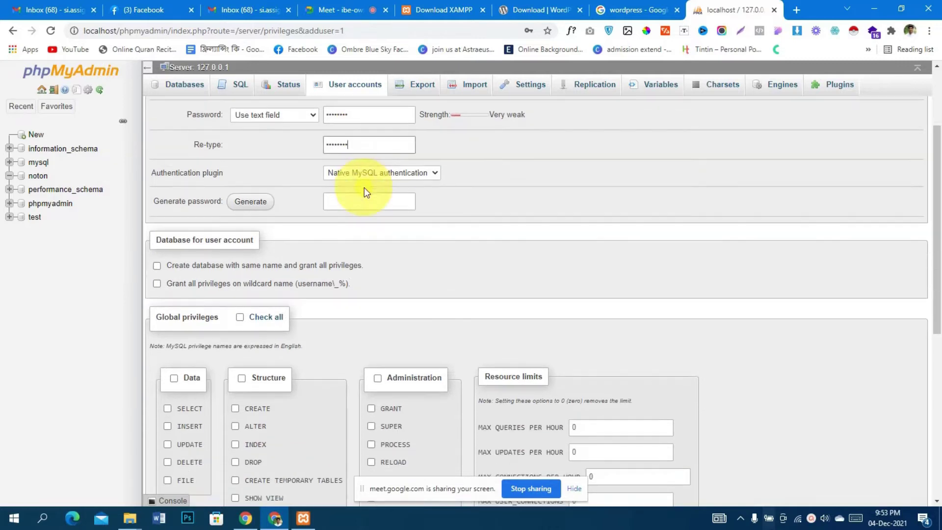
pyautogui.scroll(-1, 457, 321)
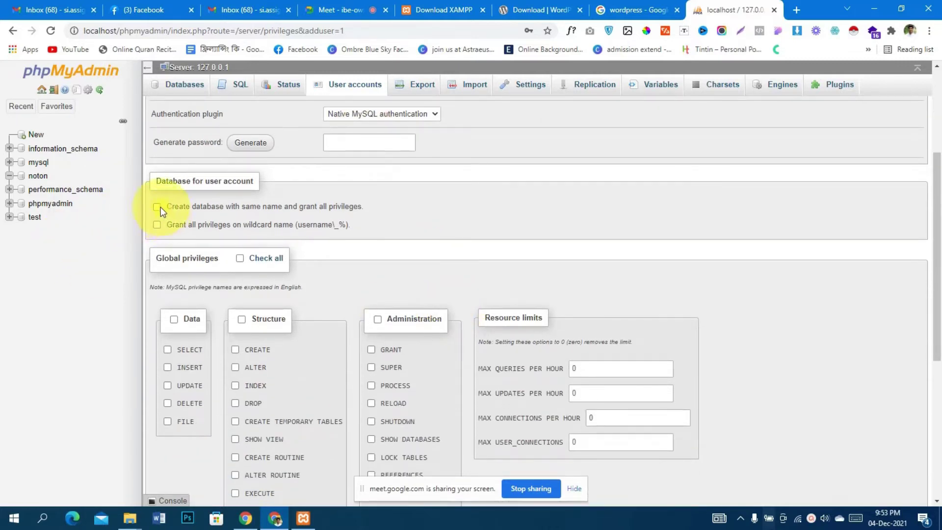
# Tick 'create database with same name' and all global privileges, then submit the account
pyautogui.click(156, 223)
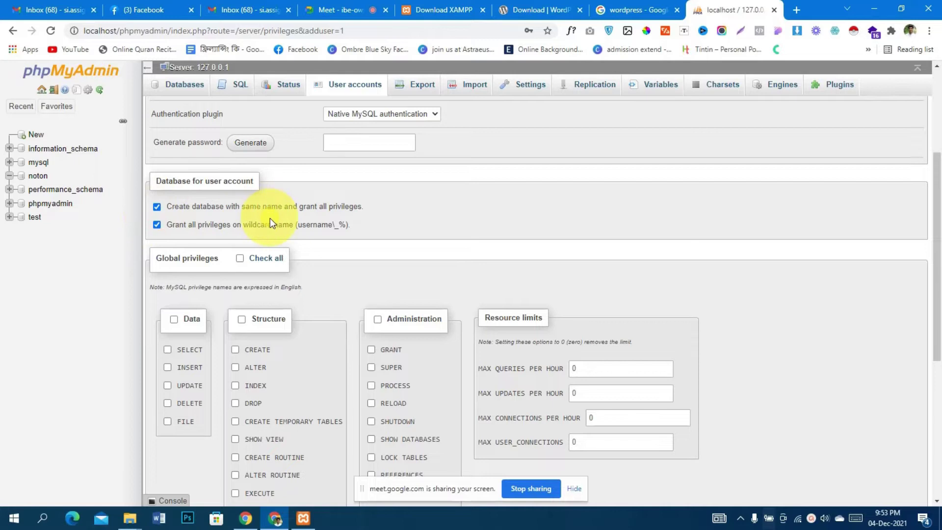
pyautogui.click(240, 257)
pyautogui.scroll(-4, 373, 240)
pyautogui.scroll(-2, 425, 236)
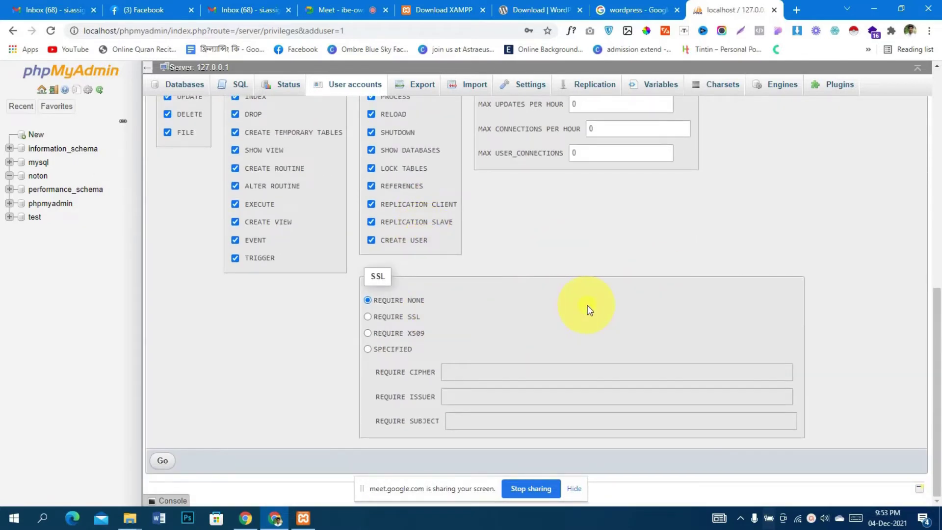
pyautogui.scroll(5, 451, 253)
pyautogui.scroll(-5, 340, 283)
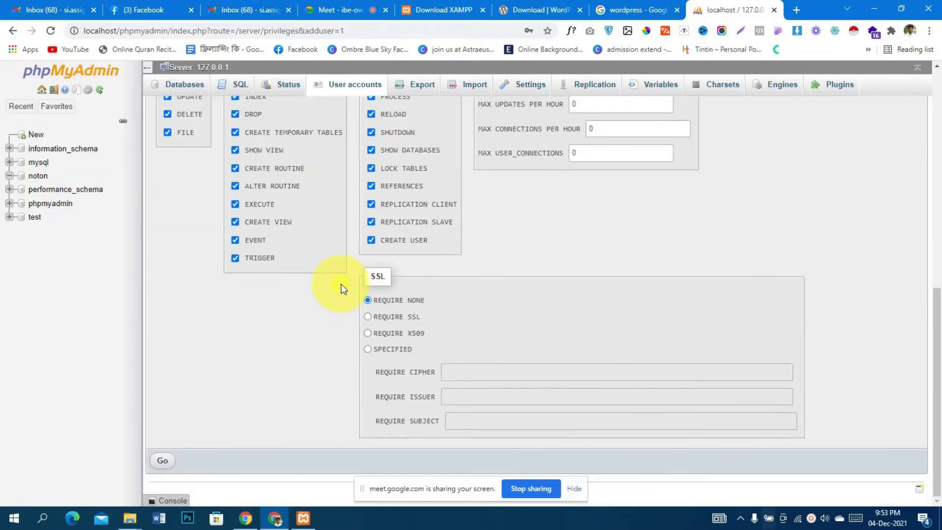
pyautogui.click(164, 464)
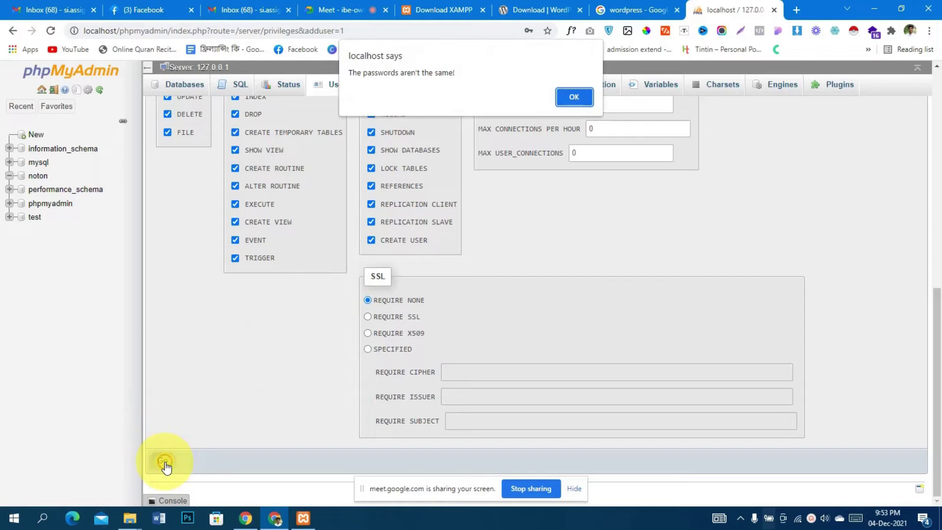
# Dismiss the mismatch warning and paste the identical account password into Password and Re-type
pyautogui.click(575, 100)
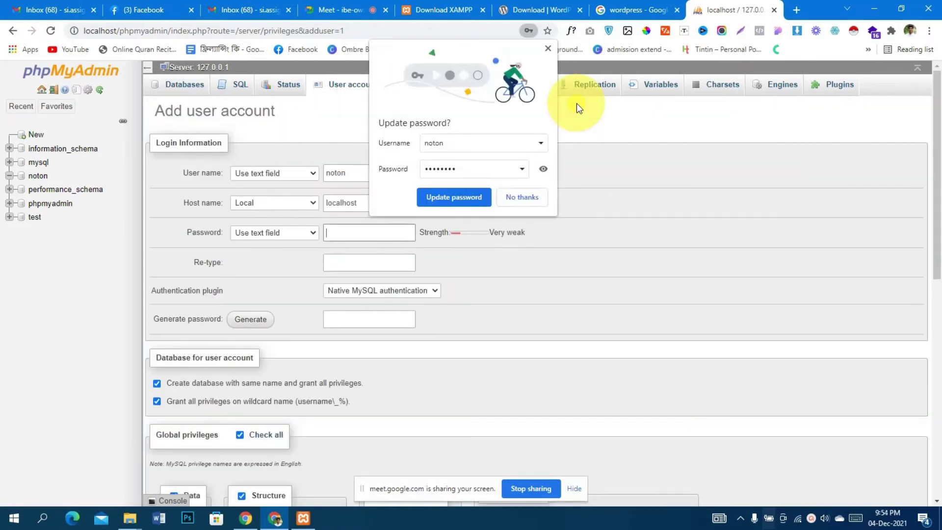
pyautogui.click(382, 240)
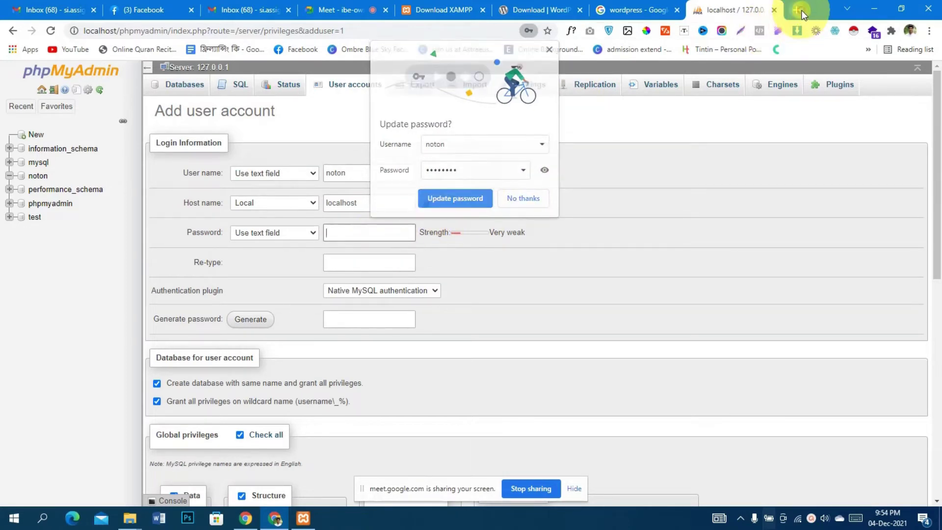
pyautogui.click(800, 11)
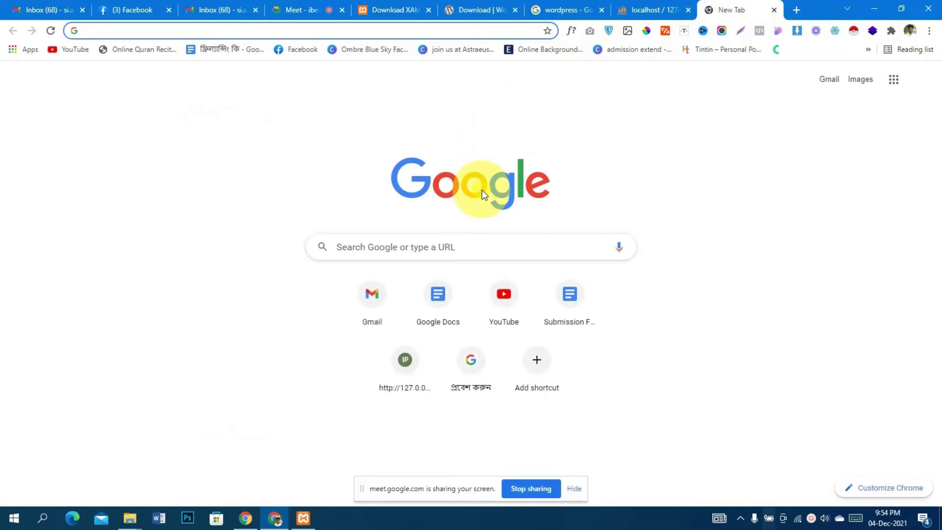
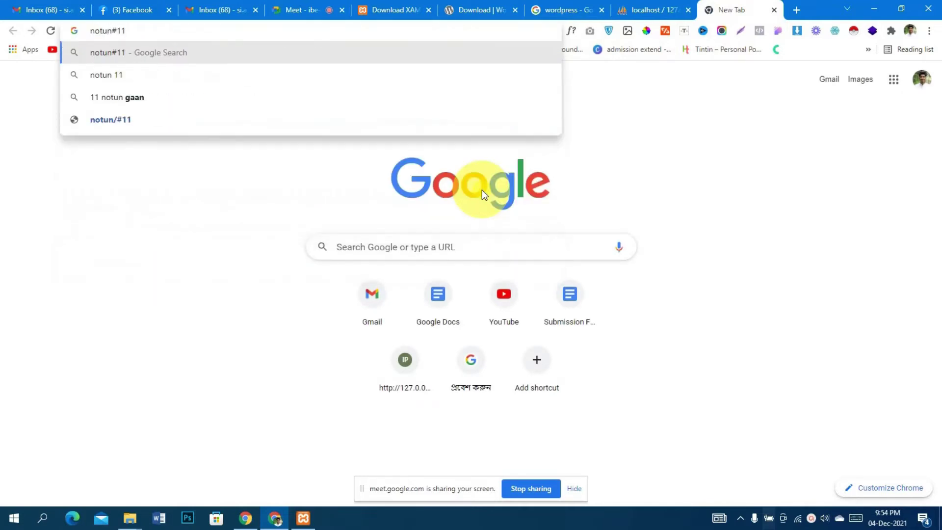
pyautogui.hotkey('ctrl', 'a')
pyautogui.click(652, 9)
pyautogui.click(347, 233)
pyautogui.hotkey('ctrl', 'v')
pyautogui.click(346, 260)
pyautogui.hotkey('ctrl', 'v')
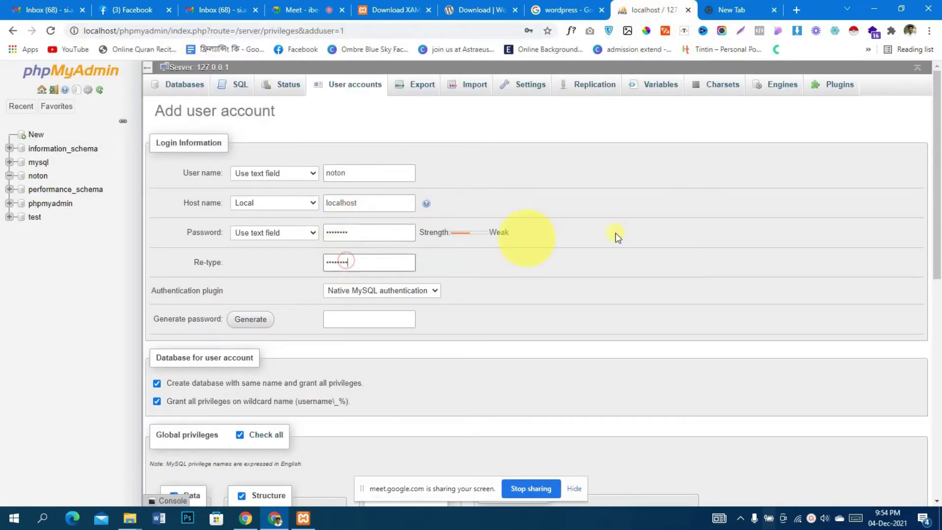
# Submit the new localhost user account and dismiss Chrome's password-saving prompt
pyautogui.scroll(-10, 638, 230)
pyautogui.scroll(8, 731, 246)
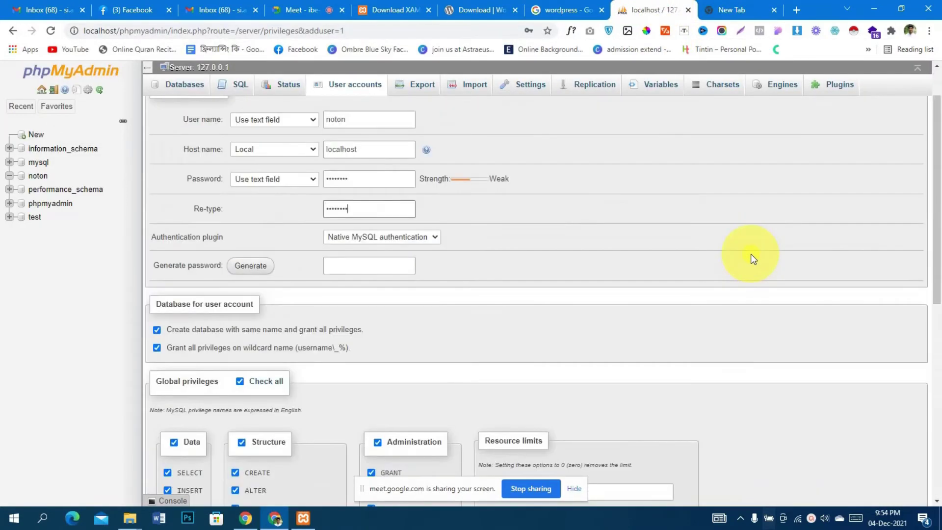
pyautogui.scroll(-7, 636, 211)
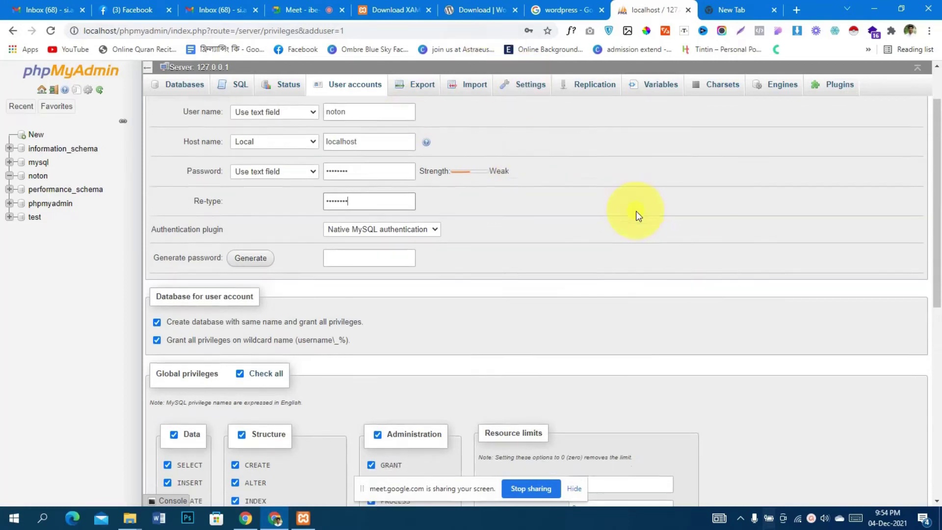
pyautogui.scroll(-3, 353, 417)
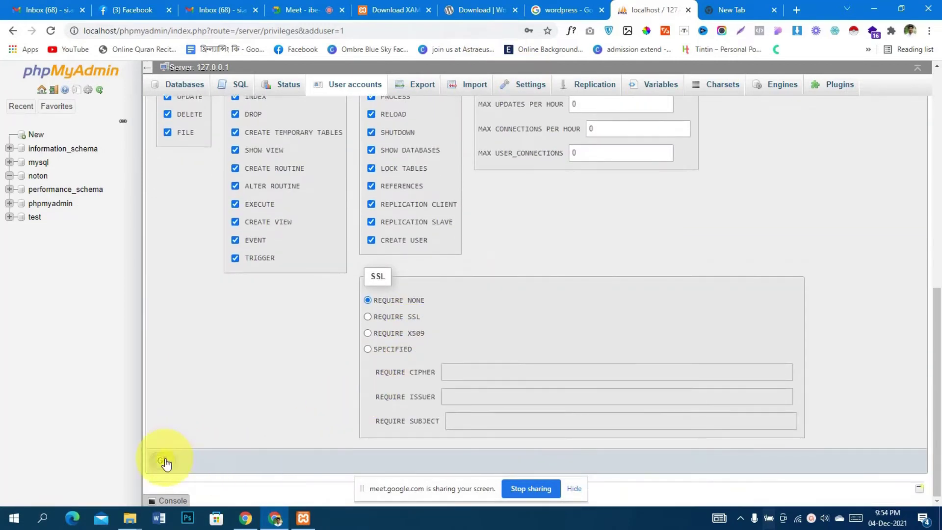
pyautogui.click(164, 459)
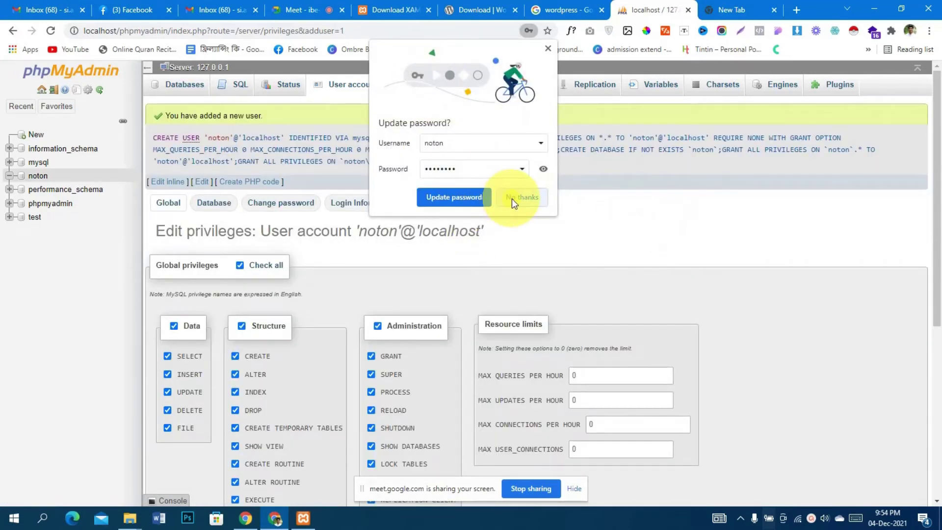
pyautogui.click(482, 202)
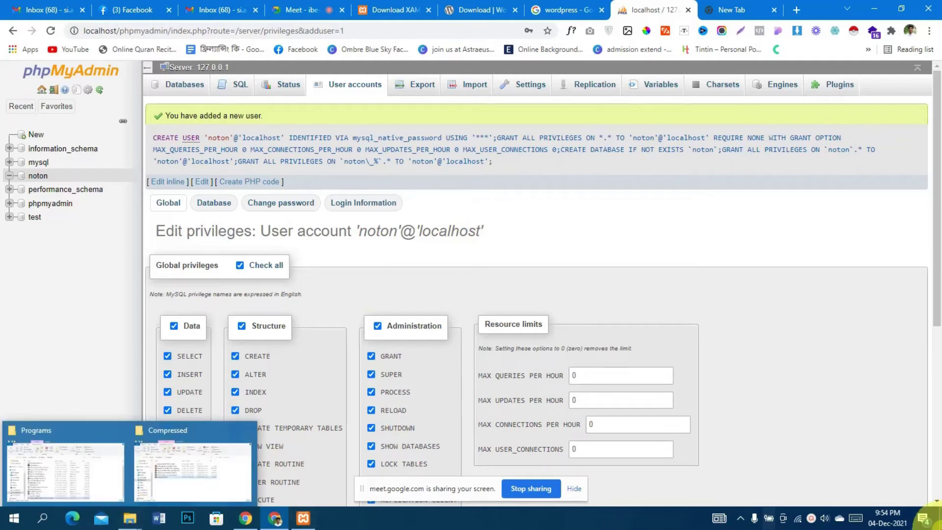
# Navigate from This PC to the C:\xampp\htdocs folder, maximizing File Explorer
pyautogui.click(940, 528)
pyautogui.doubleClick(14, 95)
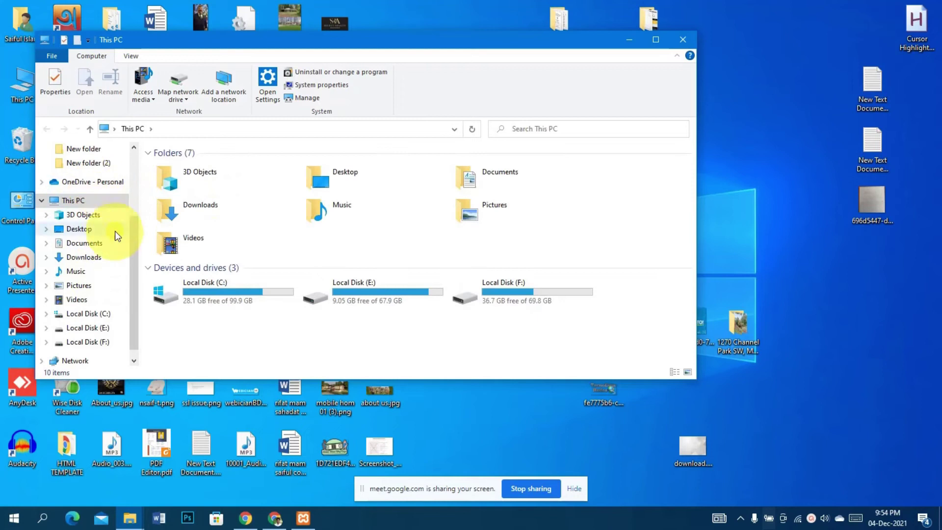
pyautogui.scroll(-1, 114, 248)
pyautogui.click(102, 303)
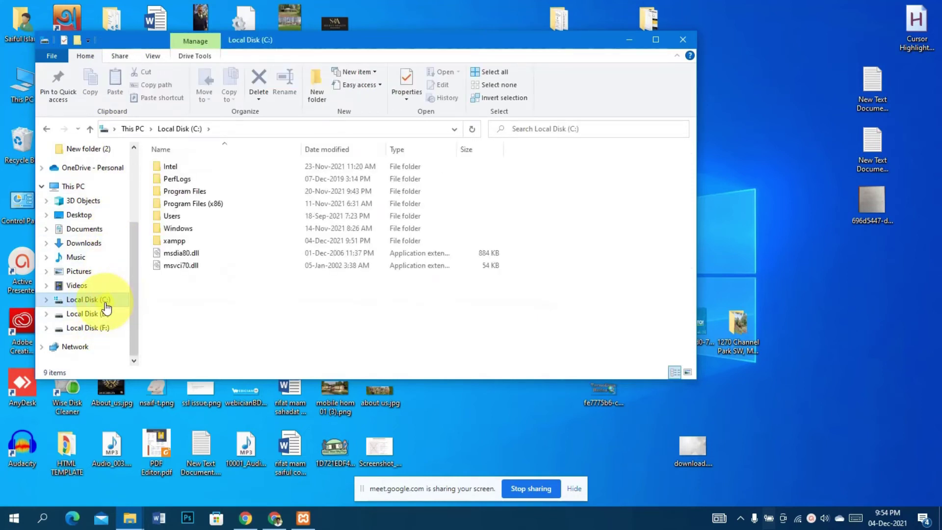
pyautogui.doubleClick(191, 243)
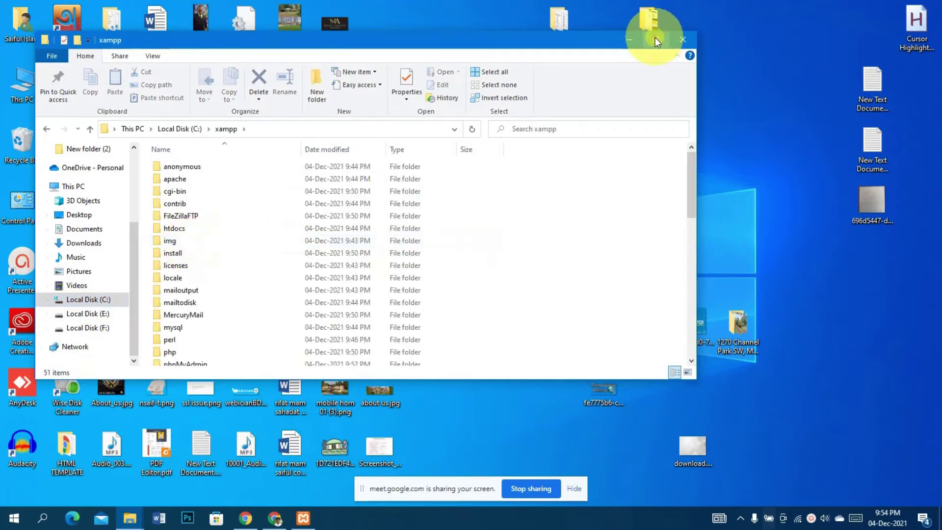
pyautogui.click(655, 40)
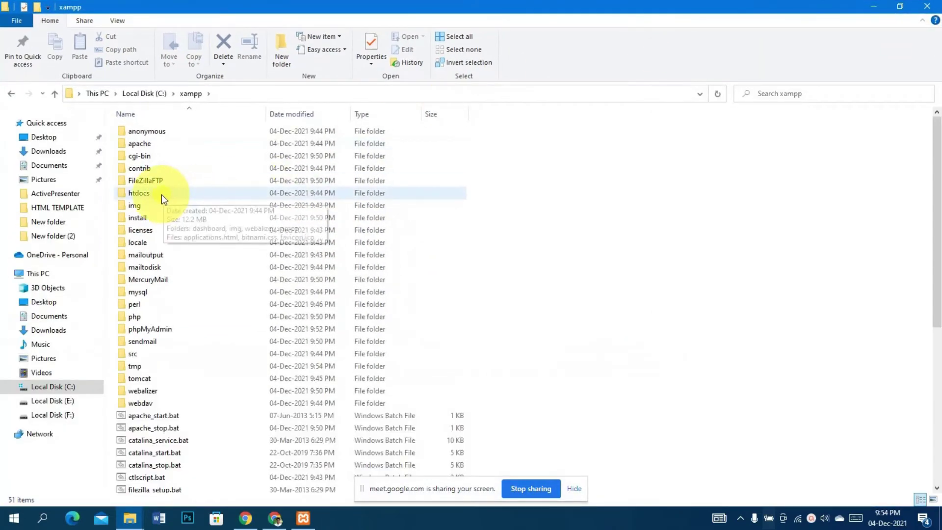
pyautogui.doubleClick(161, 195)
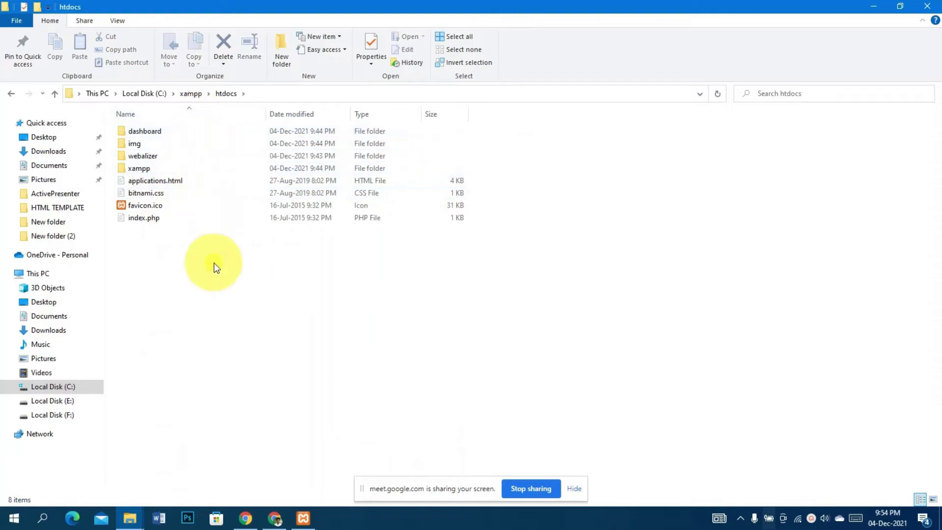
# Create a new folder named notun in htdocs
pyautogui.rightClick(245, 280)
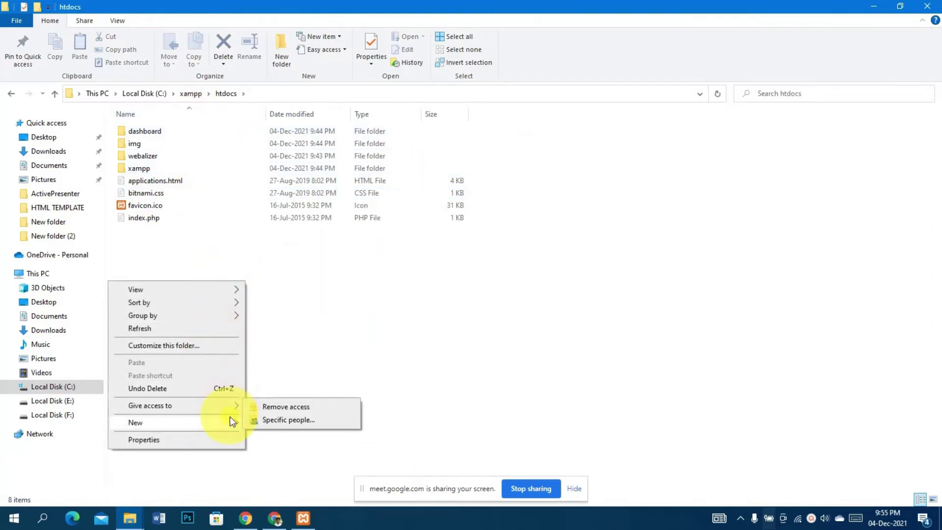
pyautogui.moveTo(231, 418)
pyautogui.click(311, 267)
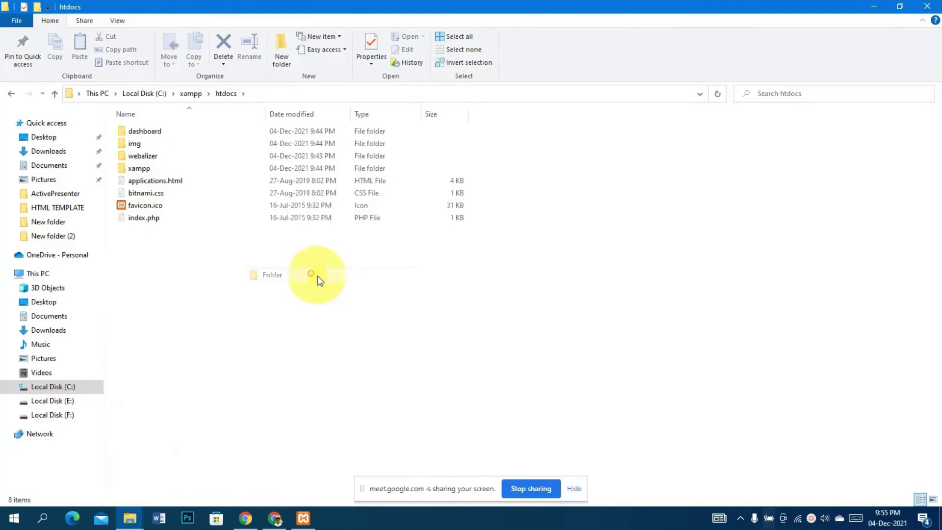
pyautogui.write('notun')
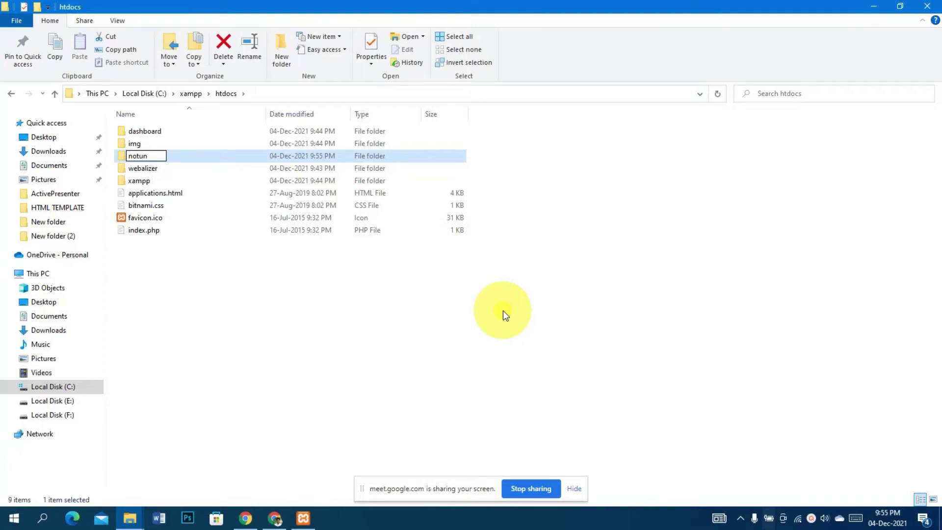
pyautogui.press('Return')
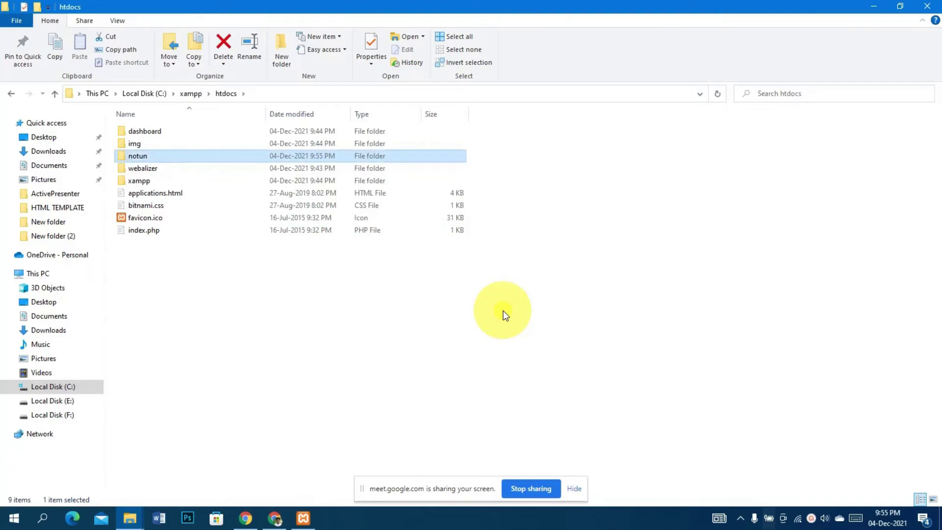
pyautogui.click(129, 516)
# Extract wordpress-5.8.2.zip in the Compressed downloads folder to the default location
pyautogui.click(230, 474)
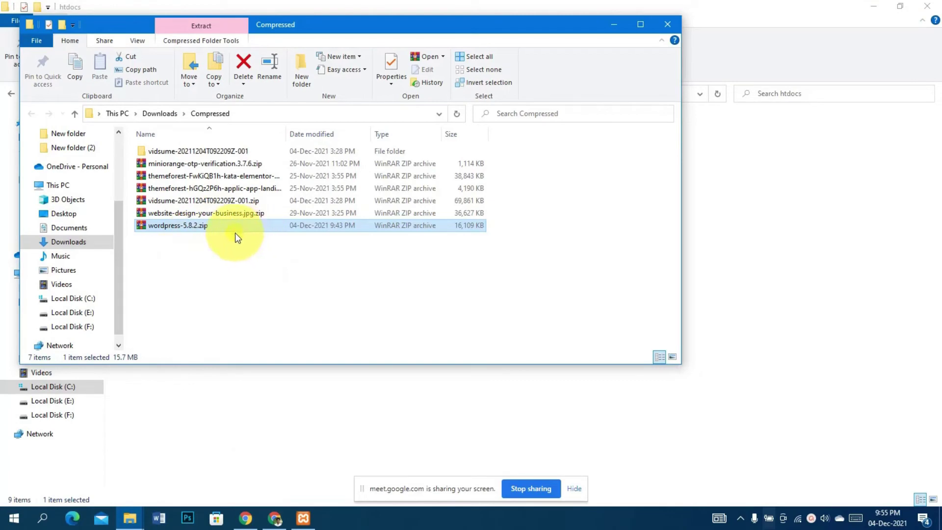
pyautogui.rightClick(234, 224)
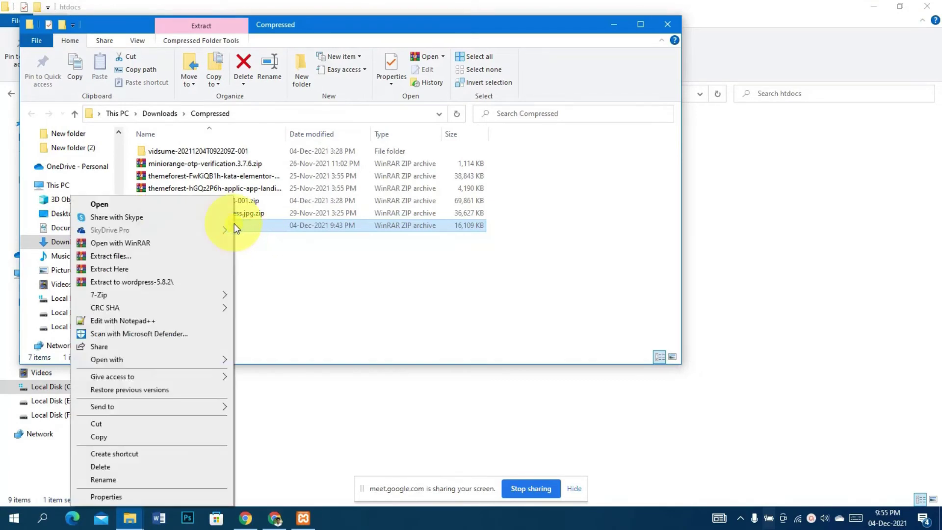
pyautogui.click(147, 259)
pyautogui.click(494, 378)
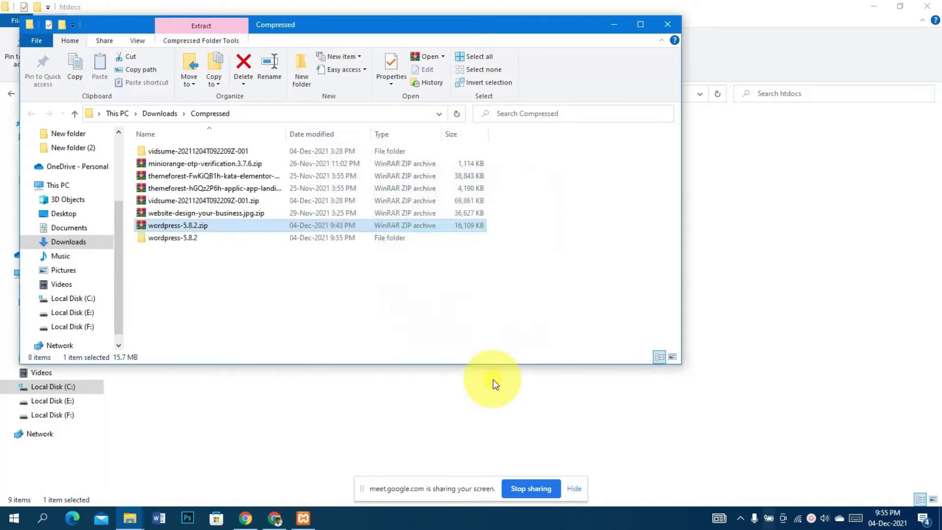
# Open wordpress-5.8.2\wordpress and select all 19 of its files
pyautogui.click(202, 243)
pyautogui.doubleClick(202, 243)
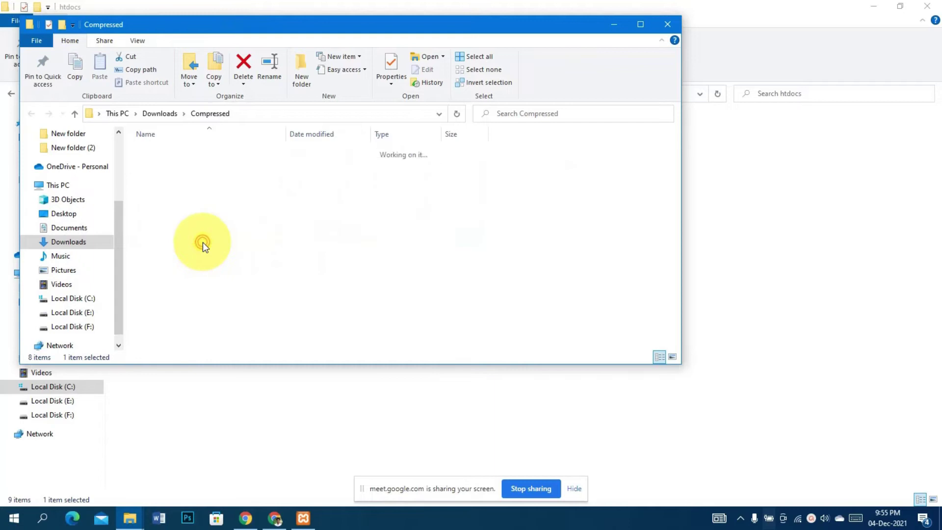
pyautogui.click(206, 152)
pyautogui.doubleClick(205, 154)
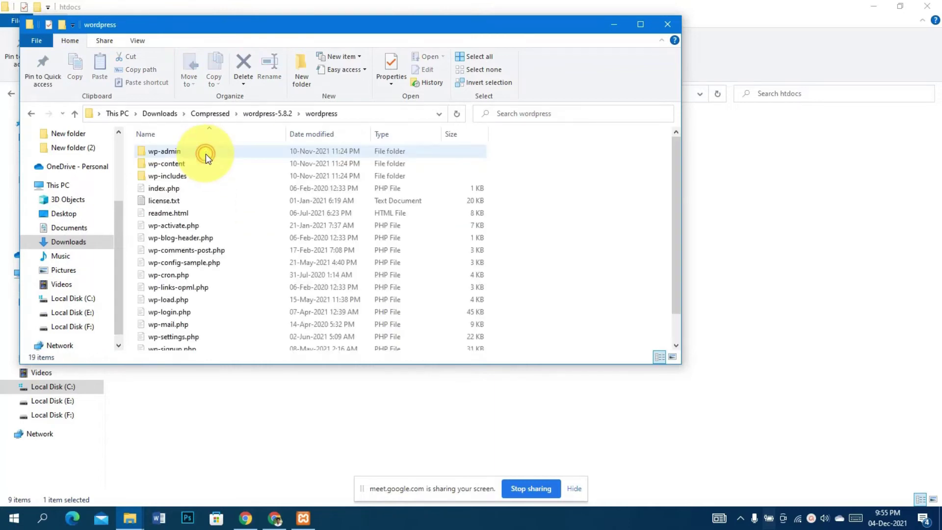
pyautogui.scroll(-2, 527, 225)
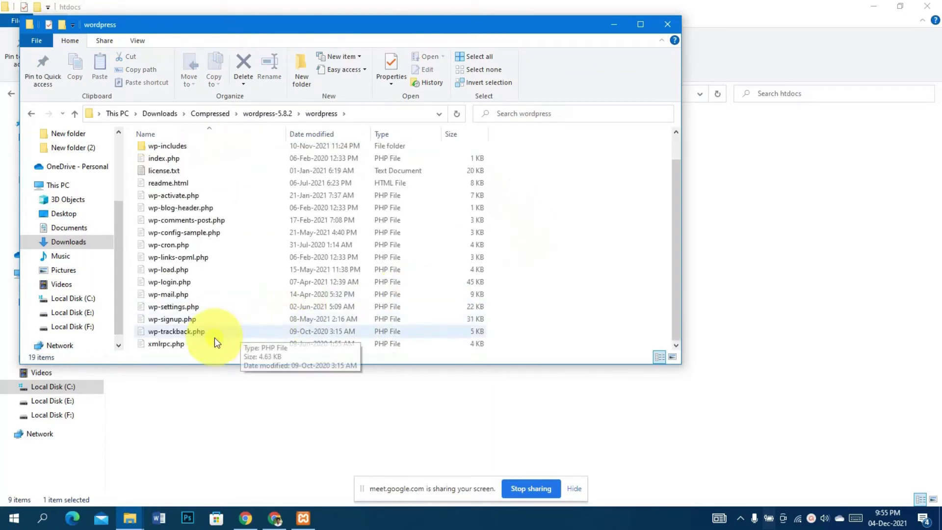
pyautogui.scroll(1, 603, 261)
pyautogui.scroll(-1, 602, 261)
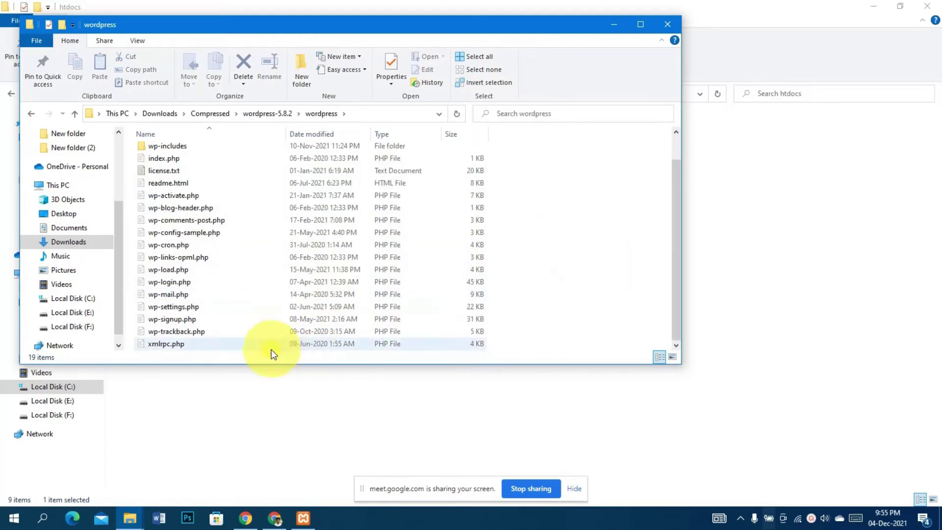
pyautogui.scroll(1, 603, 280)
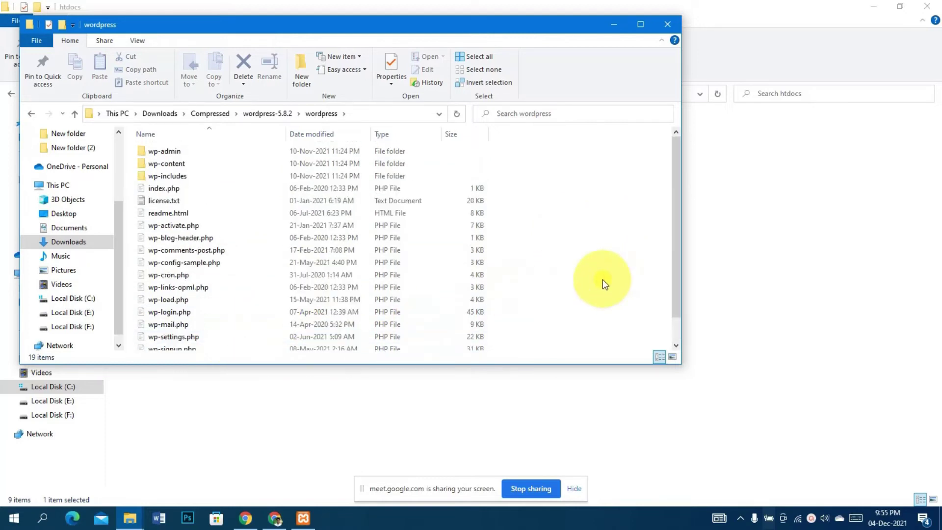
pyautogui.hotkey('ctrl', 'a')
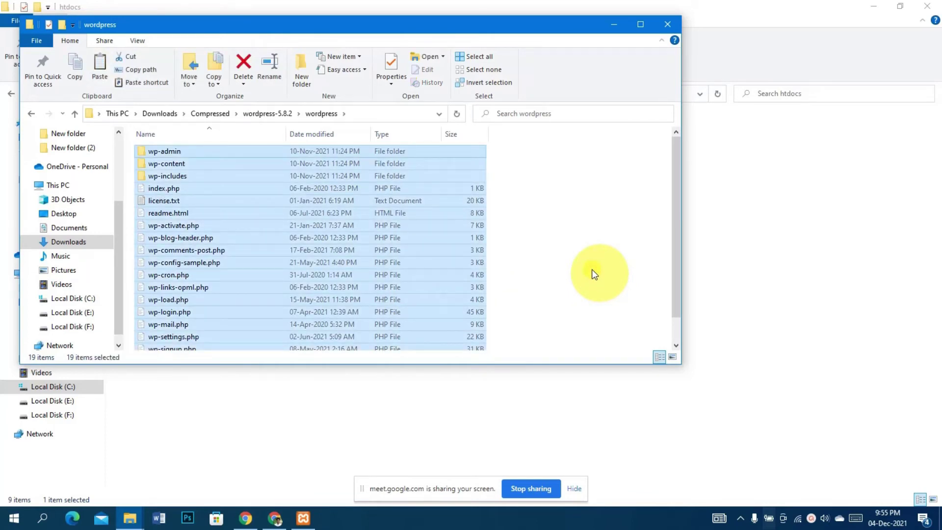
pyautogui.click(179, 437)
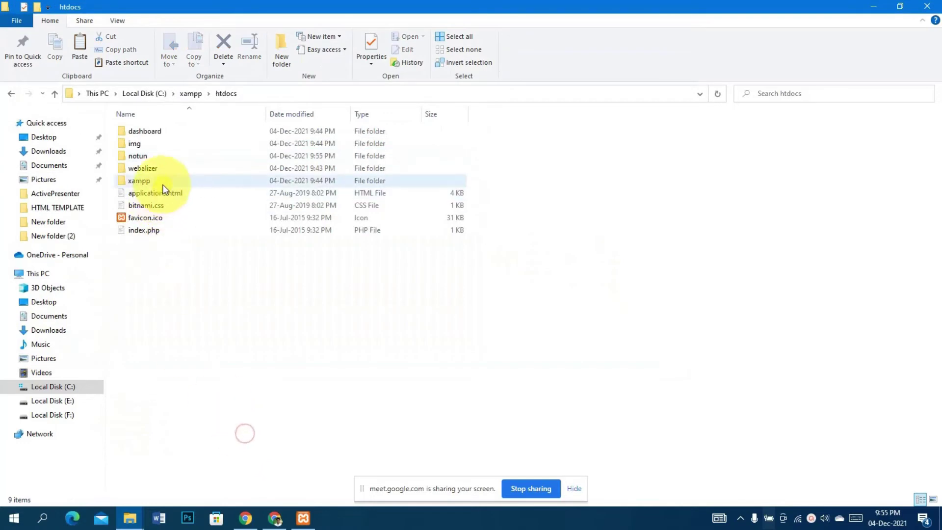
# Paste the 19 WordPress files into htdocs\notun, then return to Chrome
pyautogui.click(170, 157)
pyautogui.doubleClick(170, 157)
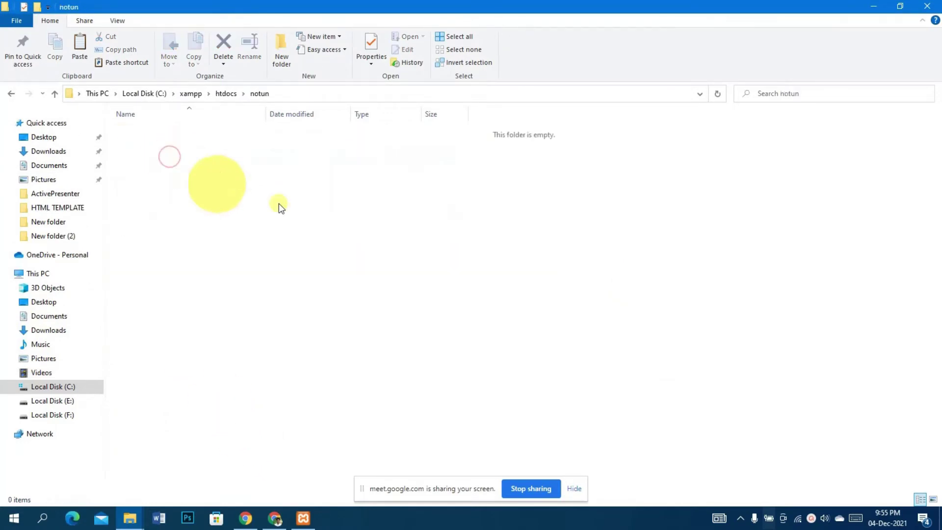
pyautogui.click(320, 217)
pyautogui.rightClick(264, 162)
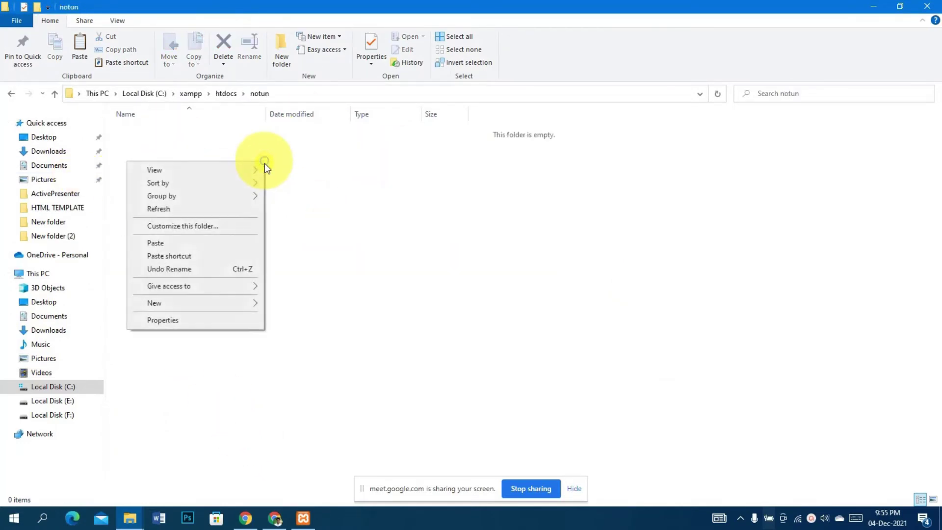
pyautogui.click(217, 243)
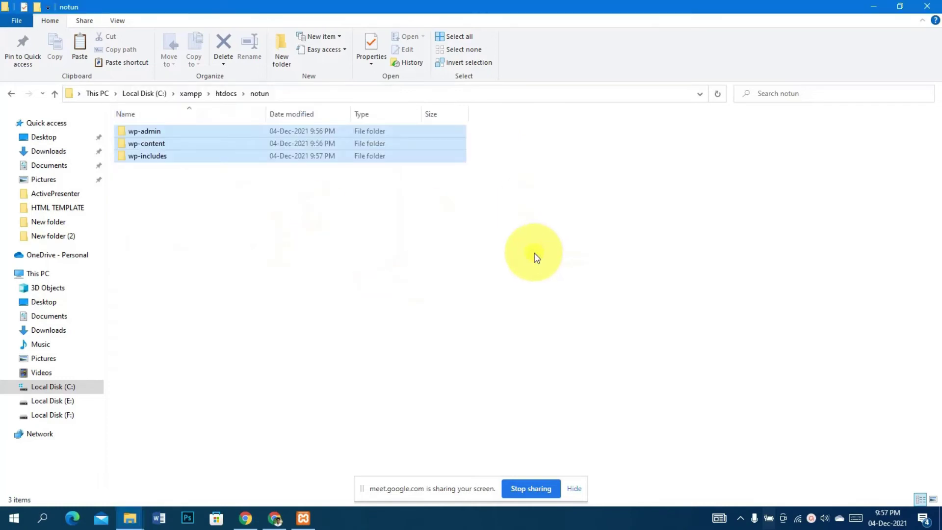
pyautogui.click(272, 517)
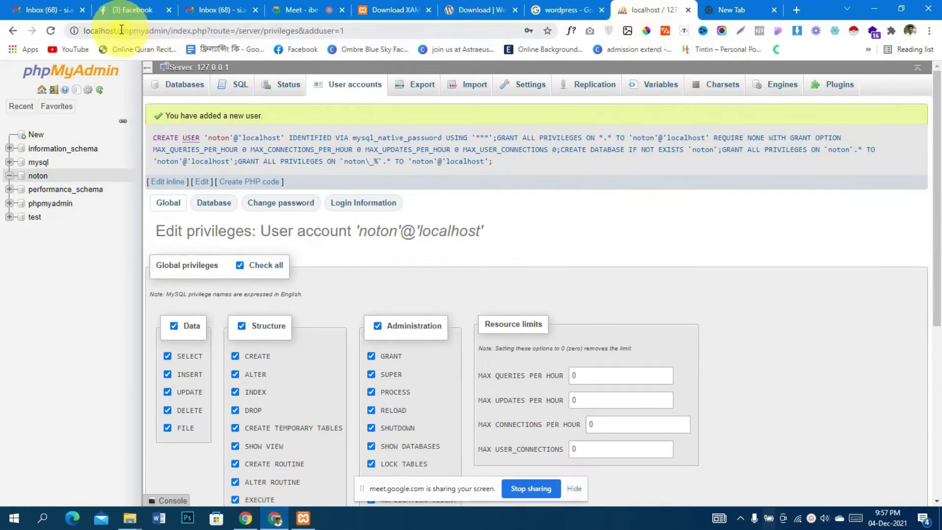
# Replace the phpMyAdmin path in the address bar with localhost/notun/ and load it
pyautogui.moveTo(122, 30); pyautogui.dragTo(344, 31)
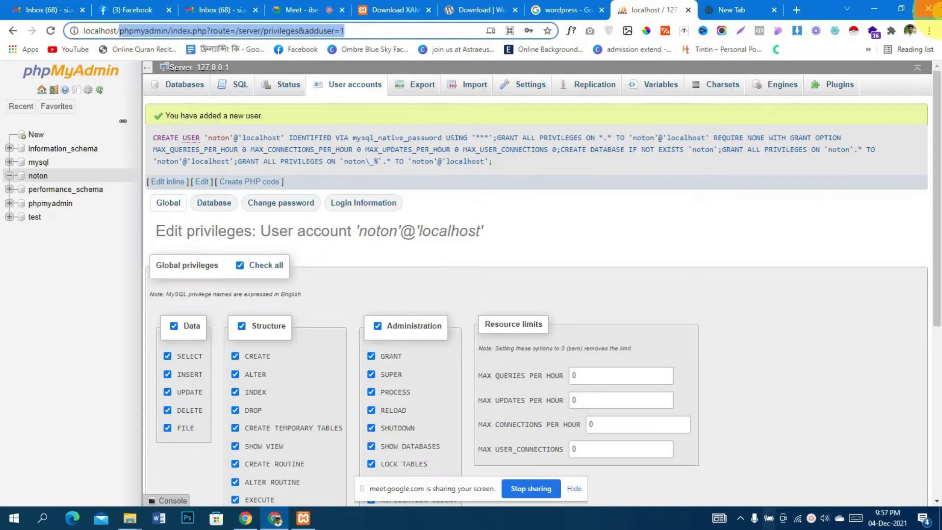
pyautogui.press('BackSpace')
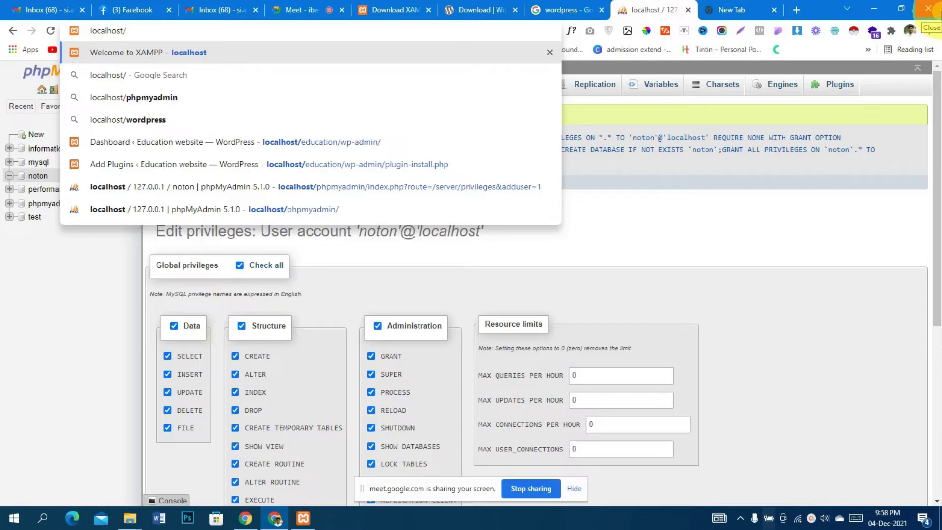
pyautogui.write('n')
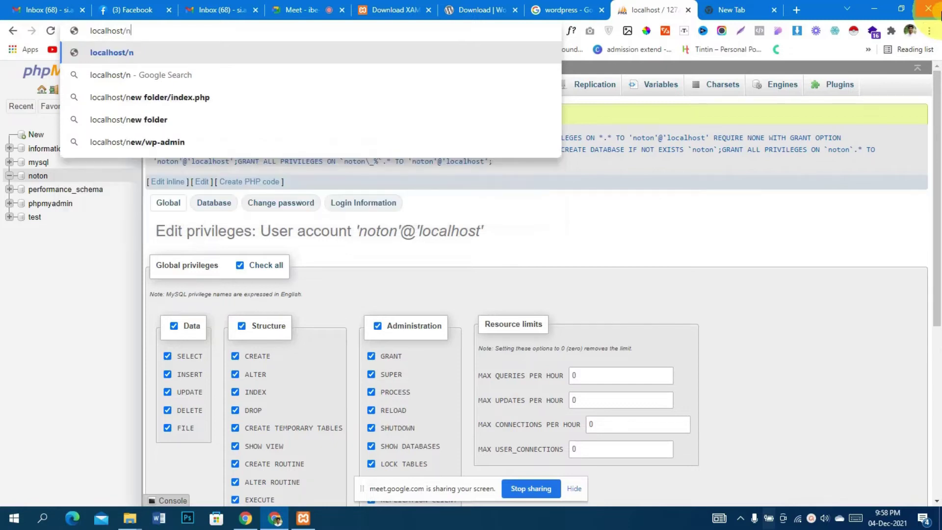
pyautogui.write('otun/')
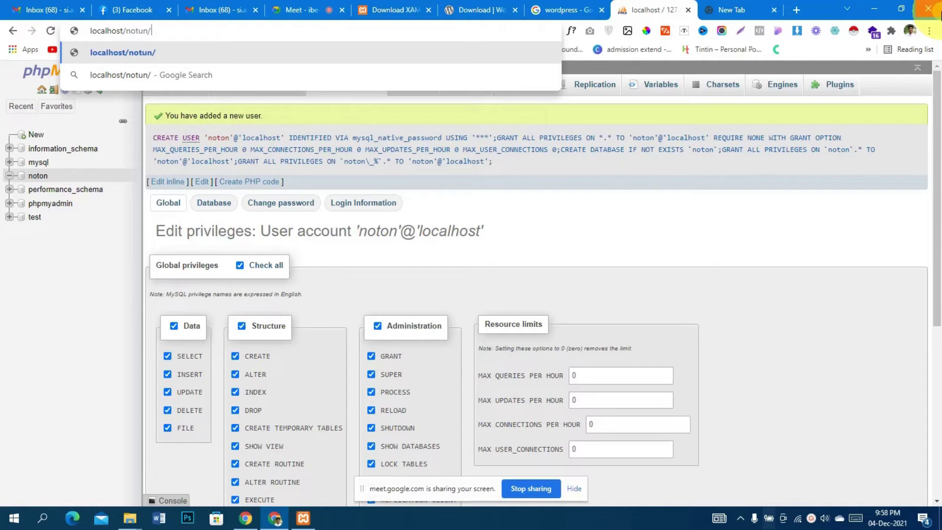
pyautogui.press('Return')
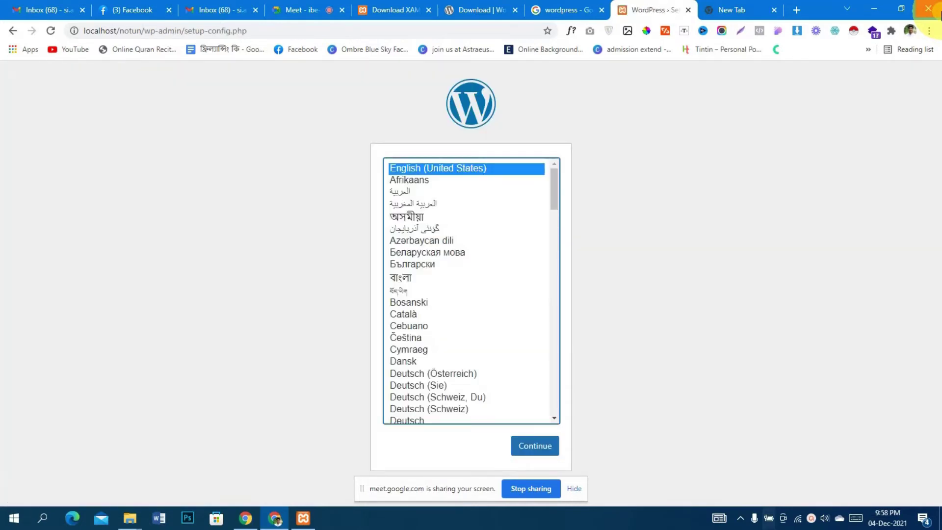
# Continue with English (United States), then proceed past the welcome page with Let's go!
pyautogui.click(548, 448)
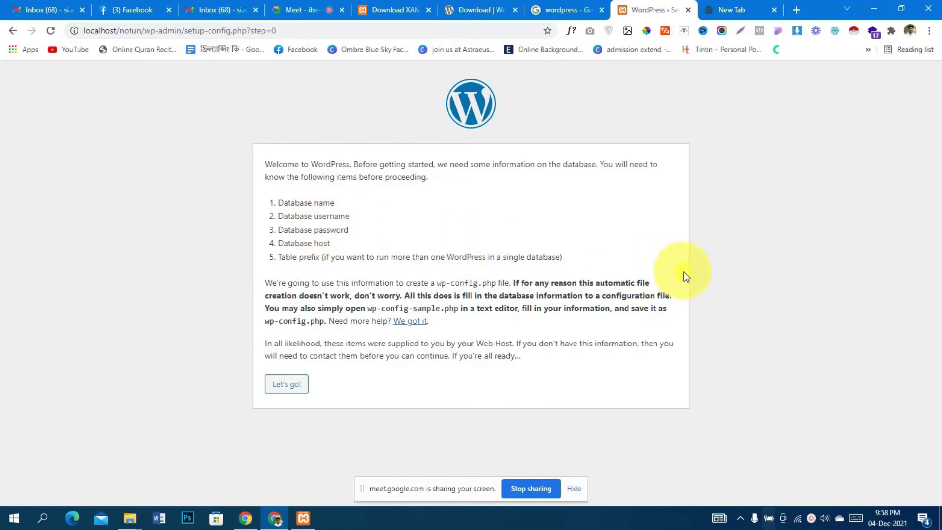
pyautogui.click(289, 387)
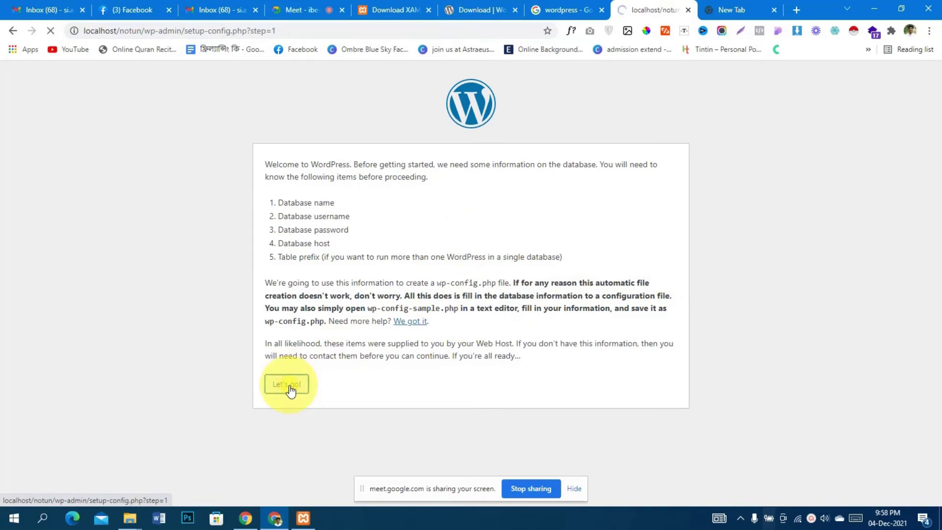
# Change the Database Name from wordpress to noton
pyautogui.doubleClick(462, 201)
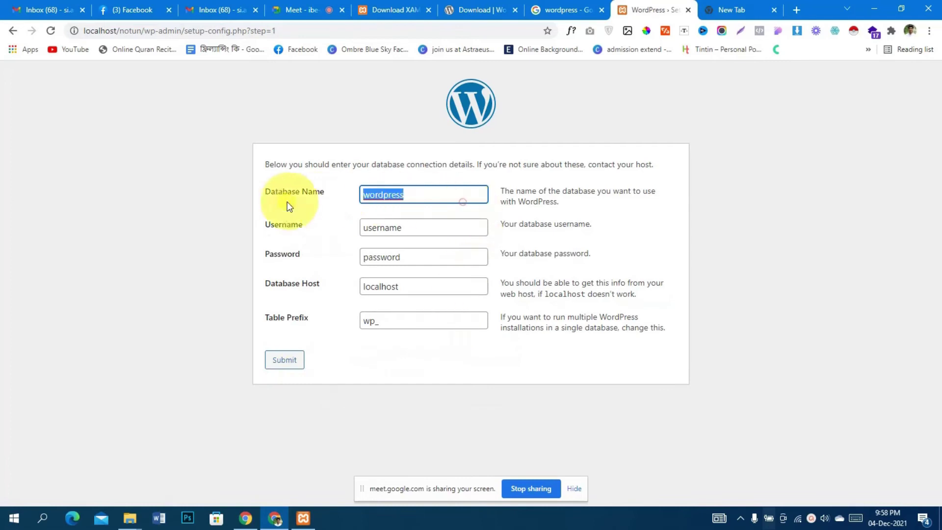
pyautogui.press('BackSpace')
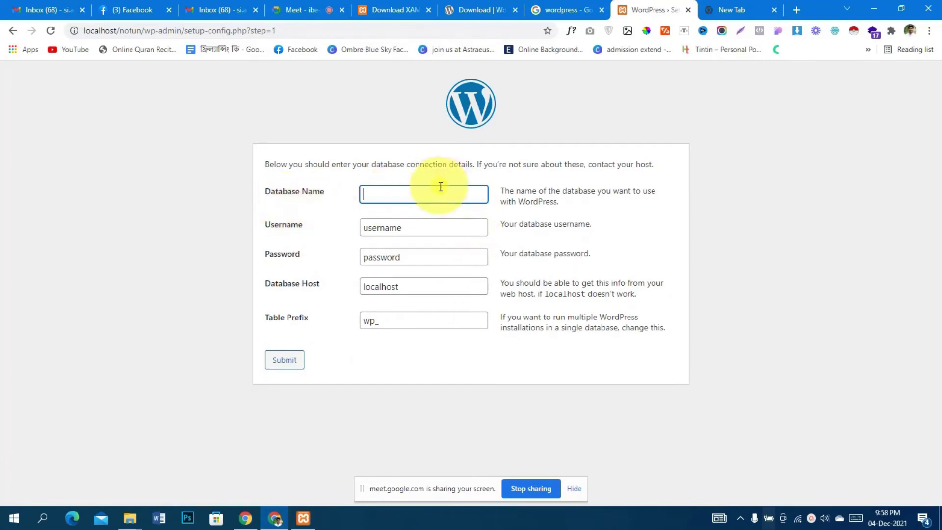
pyautogui.write('notun')
pyautogui.click(396, 10)
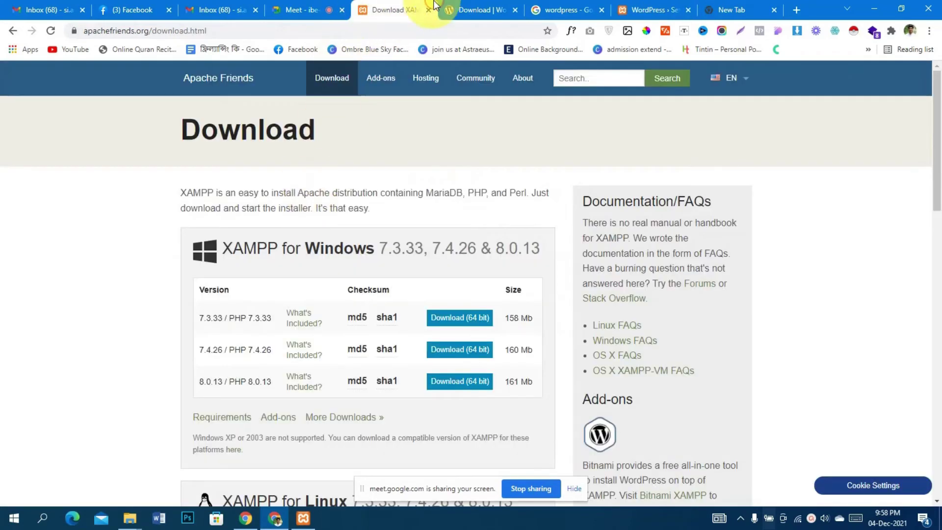
pyautogui.click(483, 10)
pyautogui.click(650, 10)
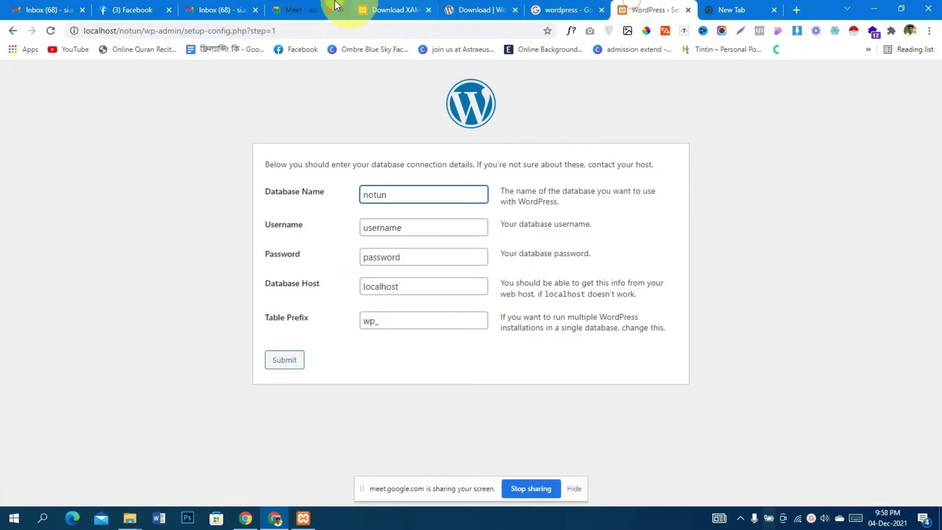
pyautogui.click(388, 6)
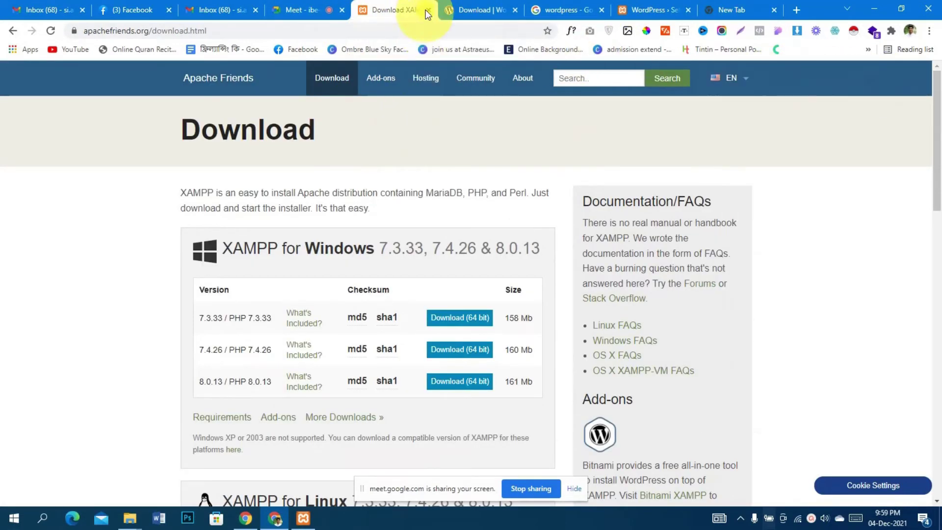
pyautogui.click(766, 6)
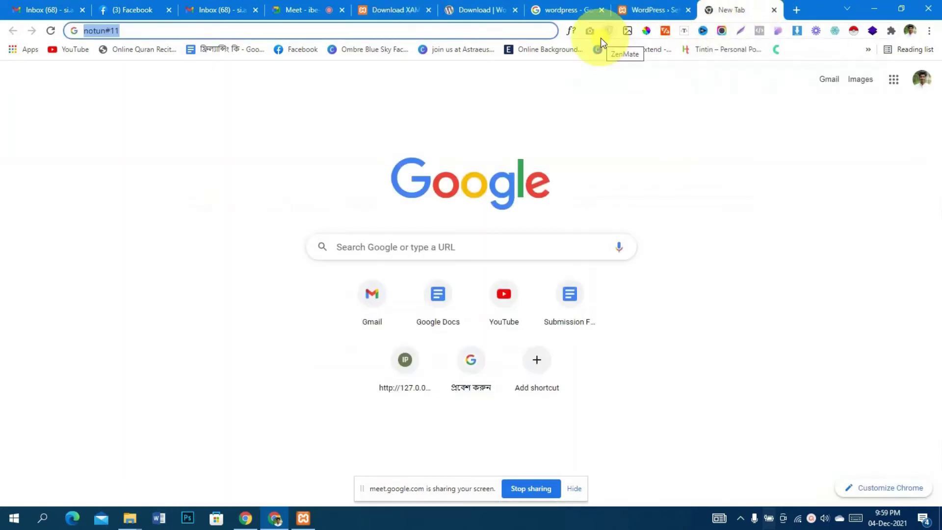
pyautogui.click(795, 9)
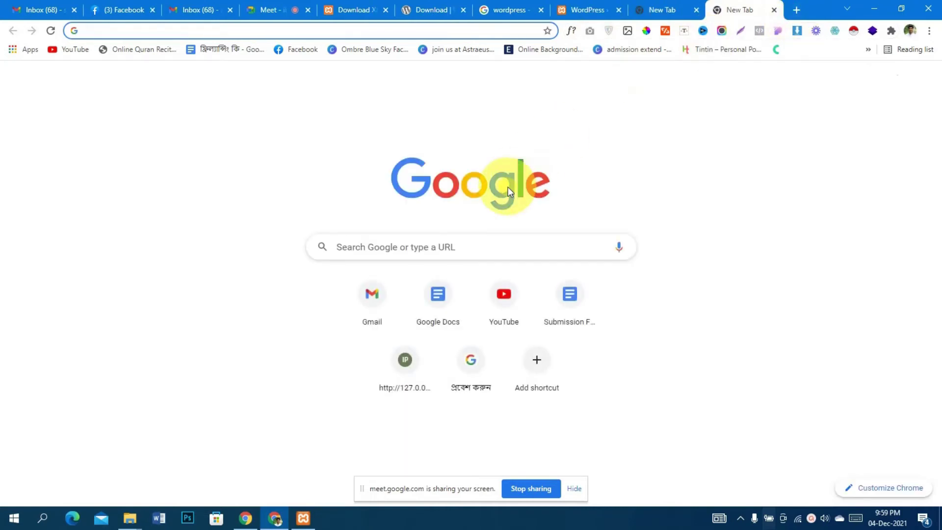
pyautogui.write('loc')
pyautogui.press('Return')
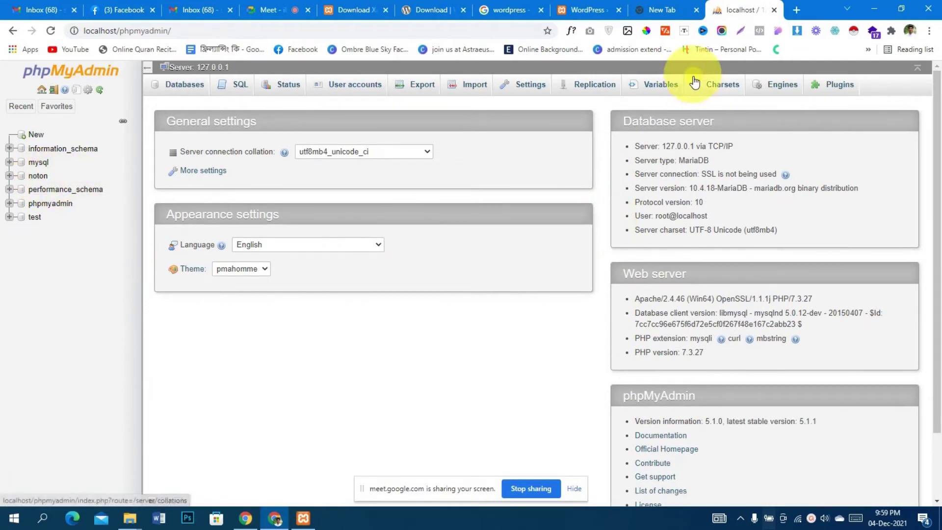
pyautogui.click(566, 6)
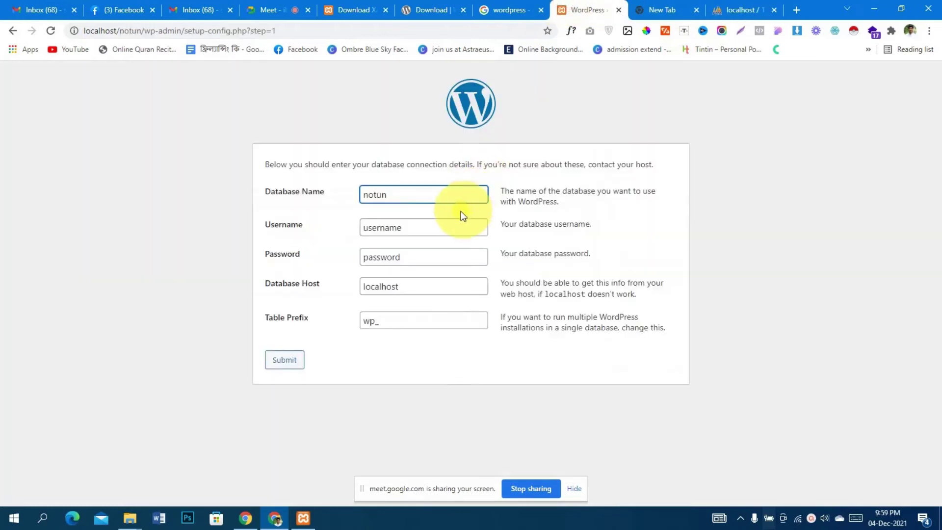
pyautogui.press('BackSpace')
pyautogui.press('BackSpace')
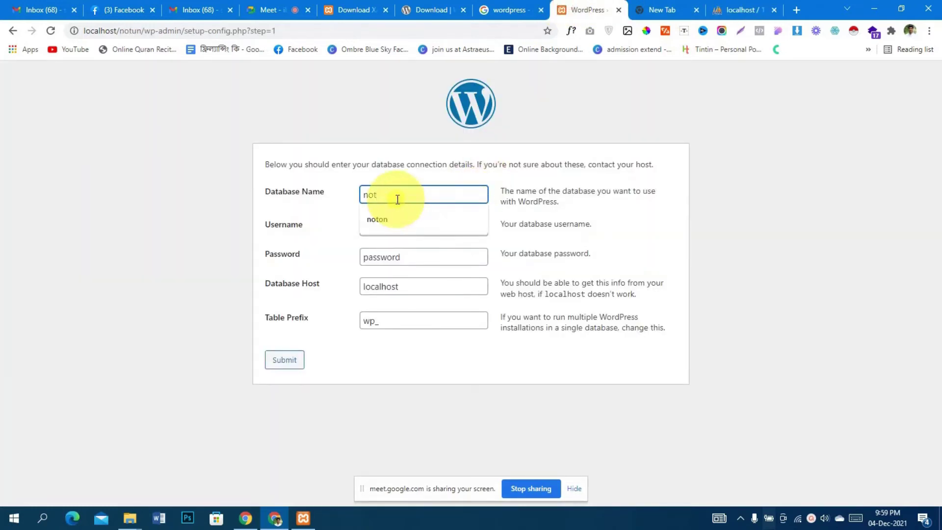
pyautogui.write('o')
pyautogui.press('Down')
pyautogui.press('Return')
# Replace the database username with noton after checking phpMyAdmin's user accounts
pyautogui.moveTo(402, 226); pyautogui.dragTo(326, 216)
pyautogui.press('BackSpace')
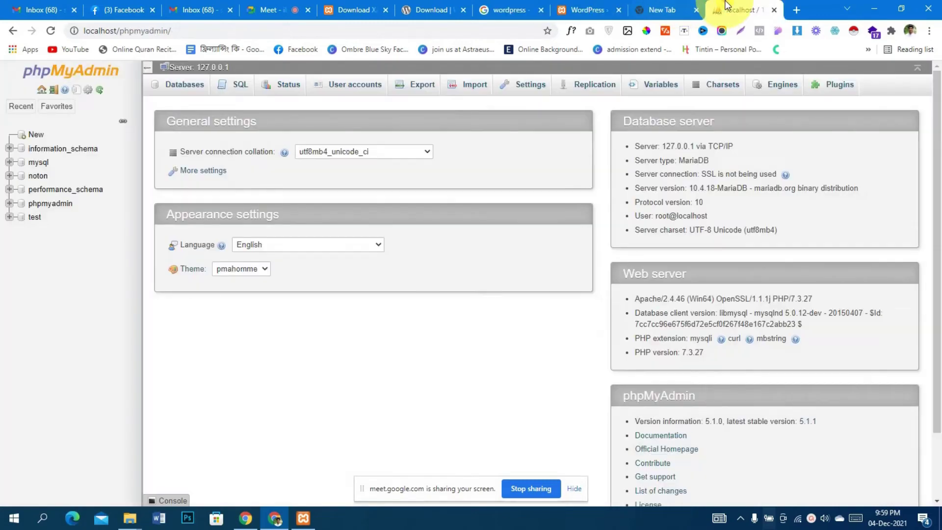
pyautogui.click(727, 9)
pyautogui.click(679, 8)
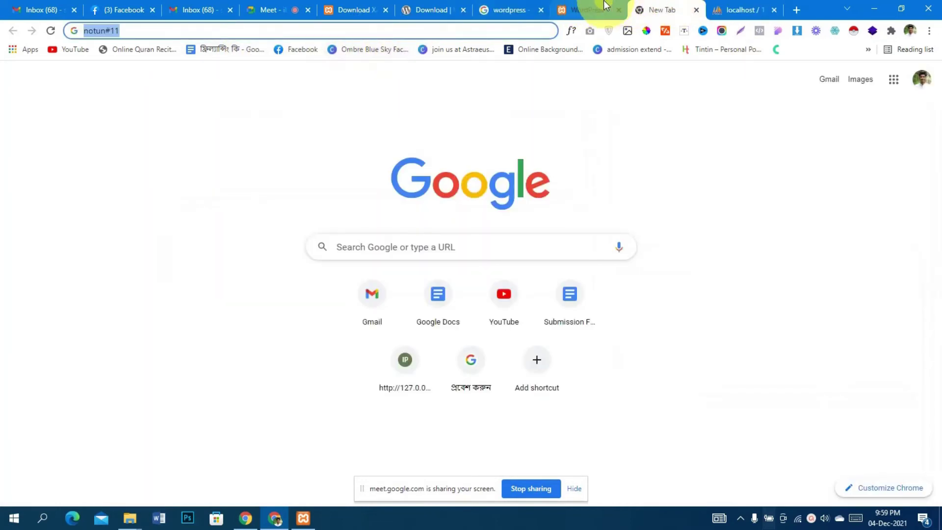
pyautogui.click(591, 10)
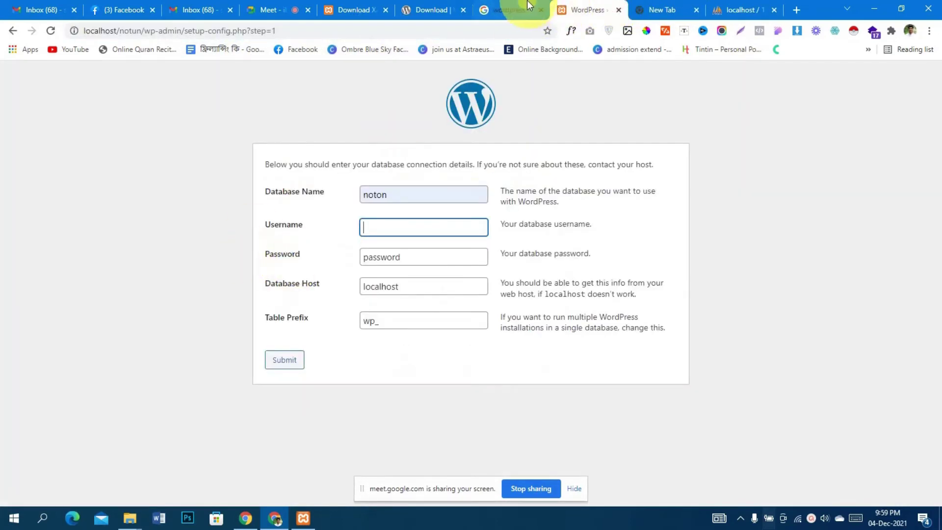
pyautogui.click(733, 6)
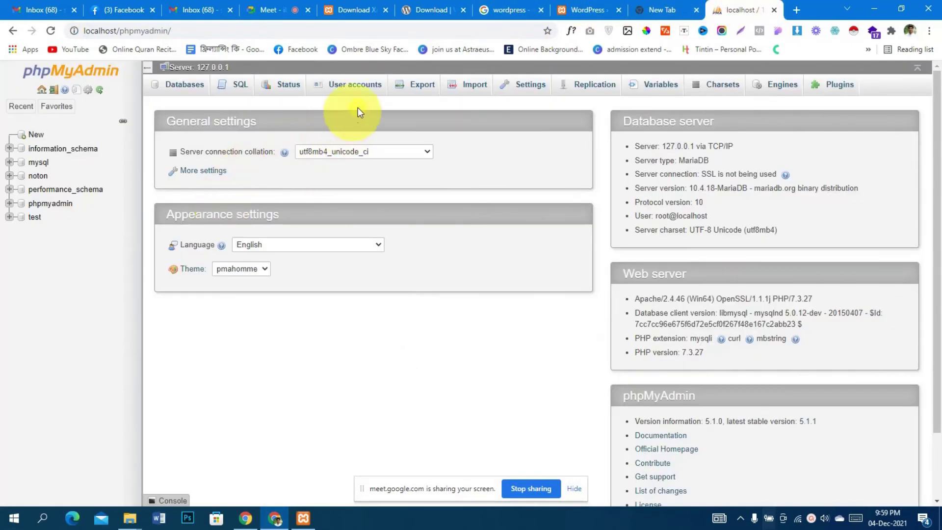
pyautogui.click(361, 93)
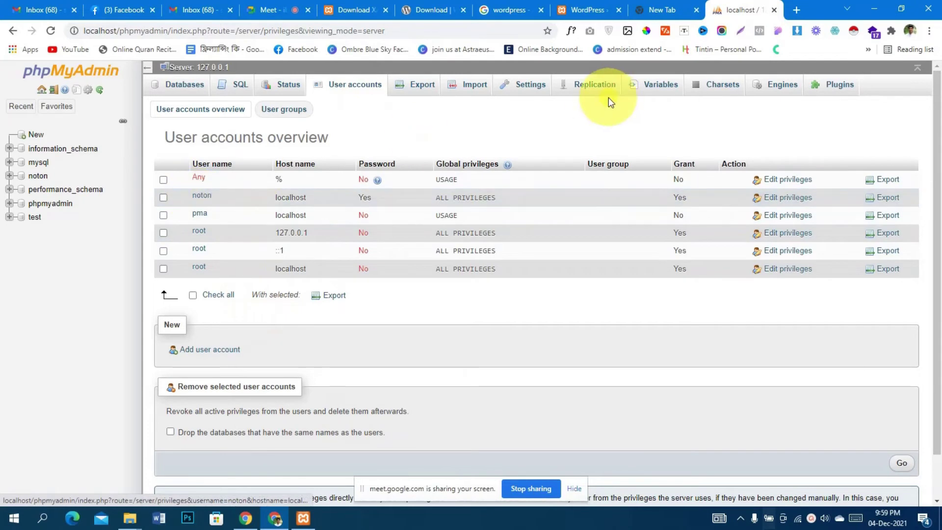
pyautogui.click(585, 10)
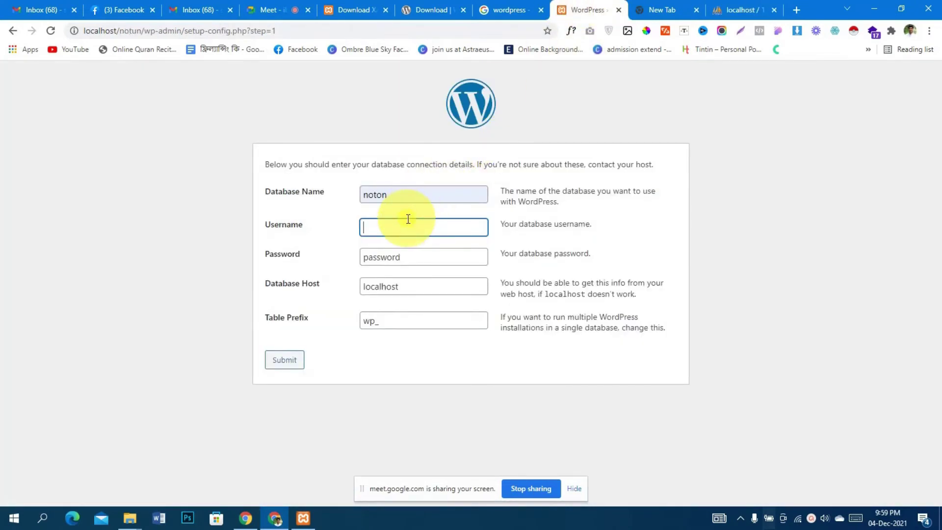
pyautogui.write('noton')
# Enter the database password, keep host localhost, and submit the connection details
pyautogui.click(414, 250)
pyautogui.doubleClick(415, 251)
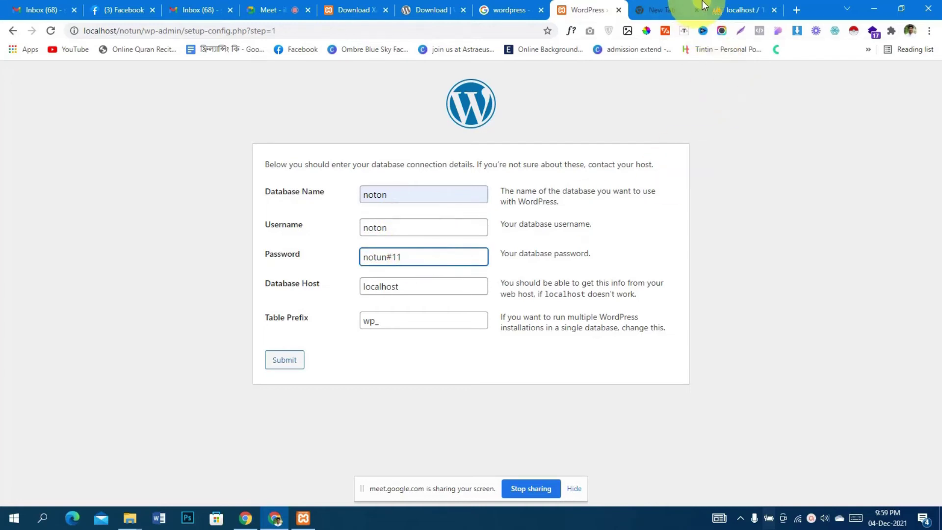
pyautogui.click(662, 10)
pyautogui.click(559, 10)
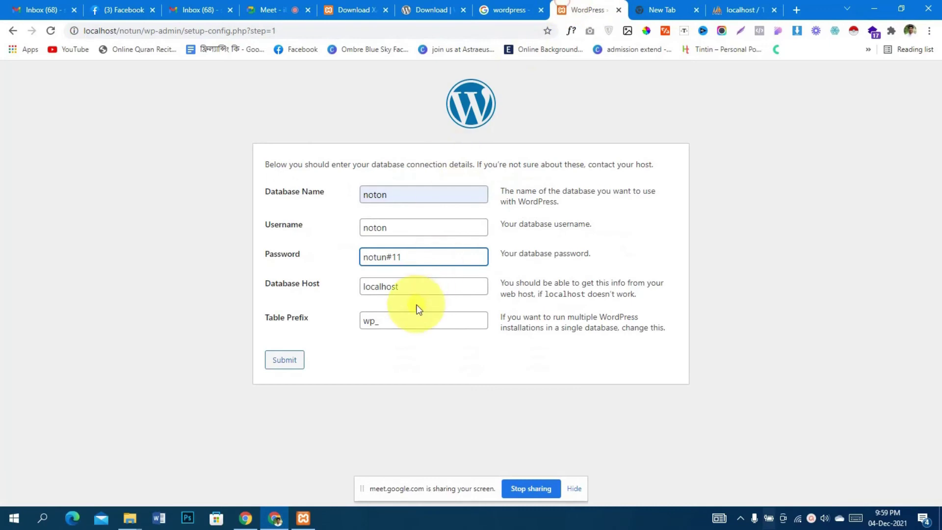
pyautogui.click(419, 288)
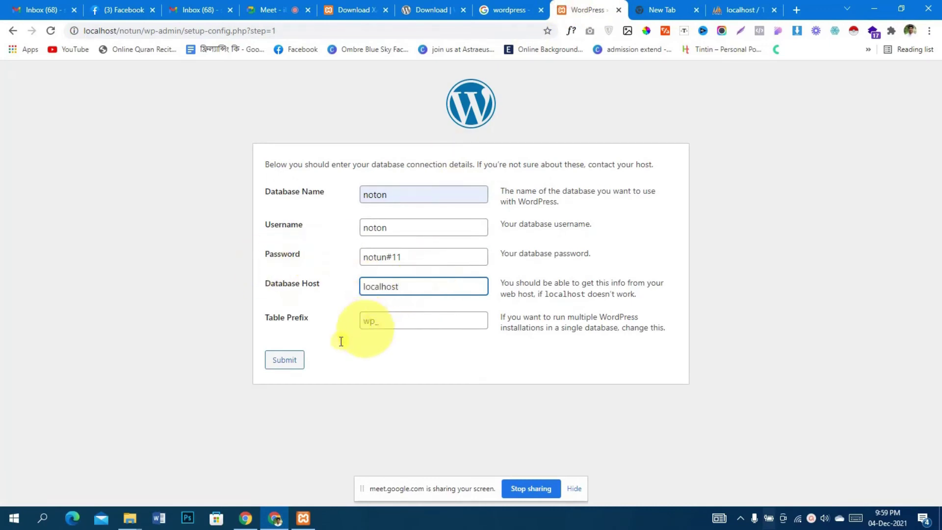
pyautogui.click(287, 363)
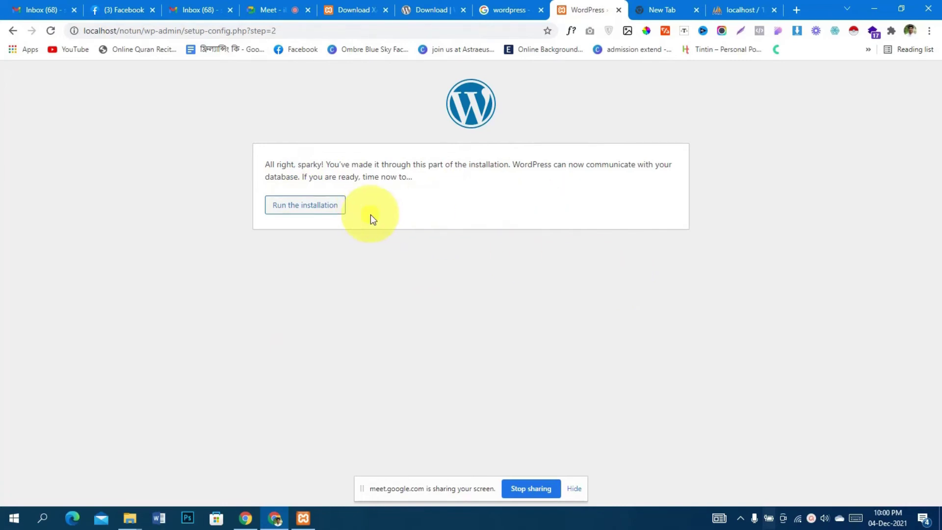
# Run the installation and enter site title 'First wordpress website', admin username and password
pyautogui.click(284, 213)
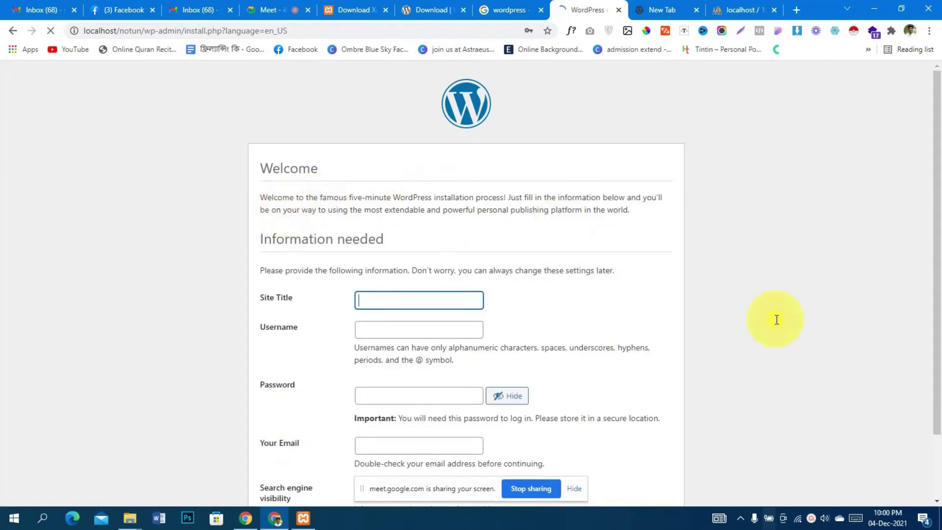
pyautogui.scroll(-2, 922, 275)
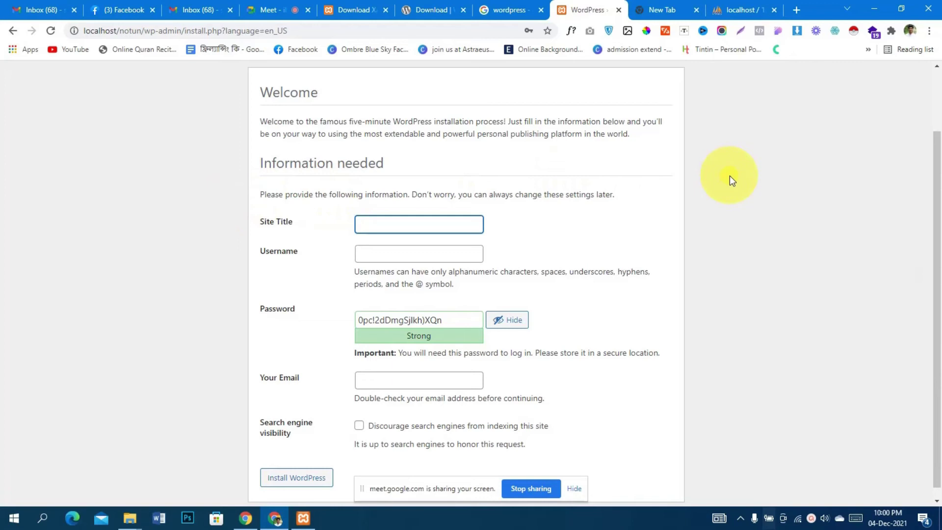
pyautogui.click(392, 224)
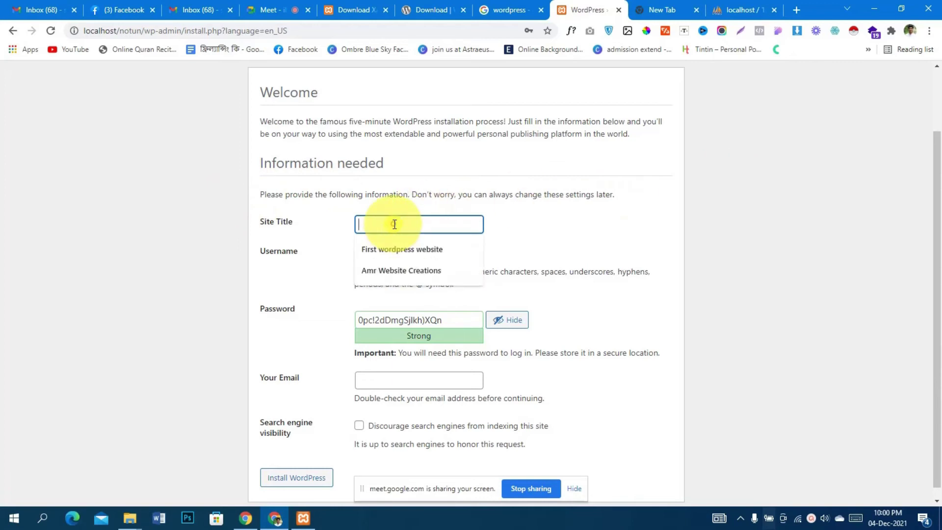
pyautogui.click(400, 250)
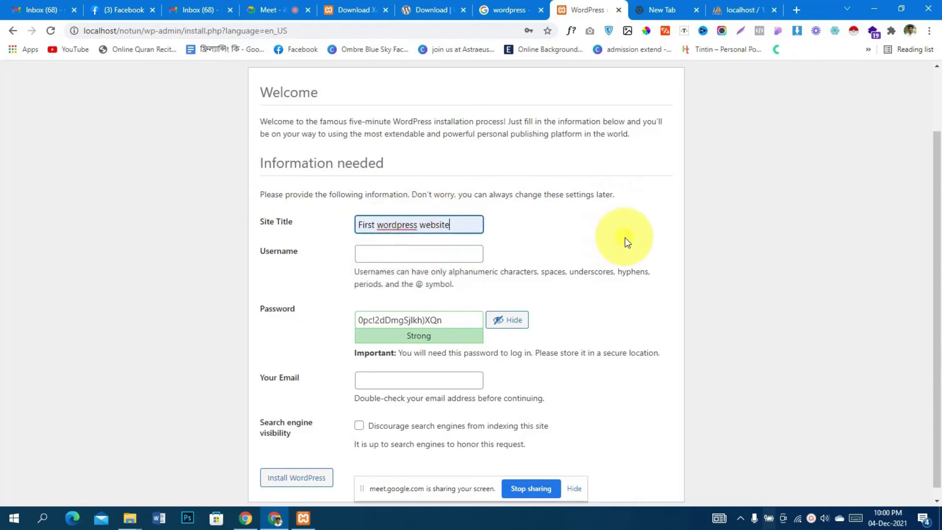
pyautogui.click(452, 258)
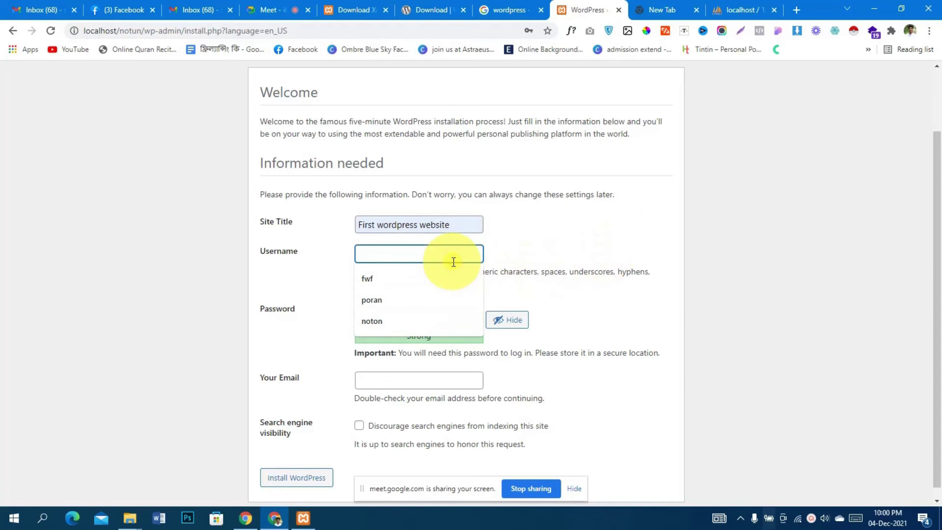
pyautogui.click(429, 320)
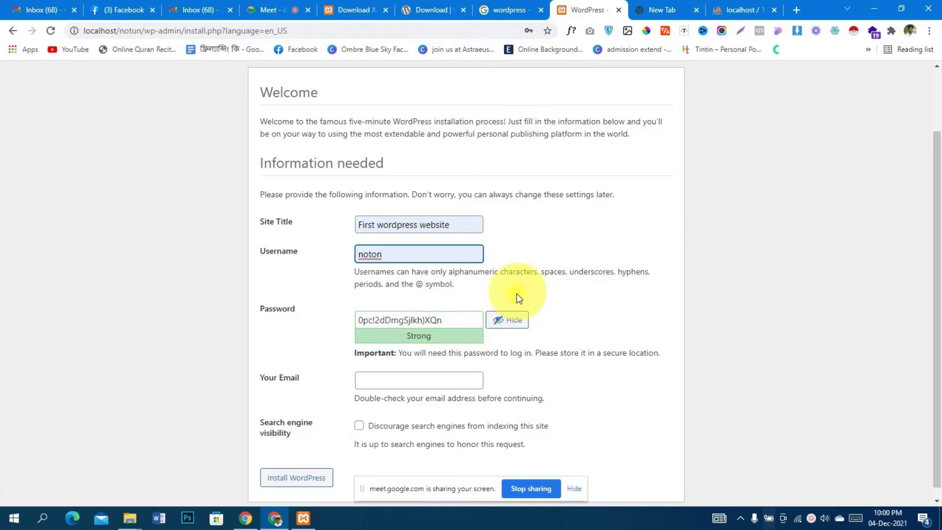
pyautogui.moveTo(481, 318); pyautogui.dragTo(337, 316)
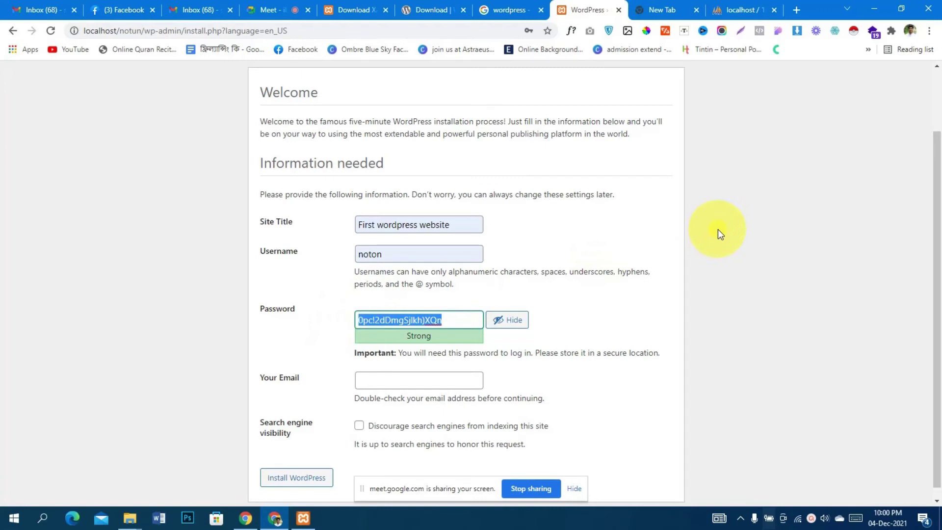
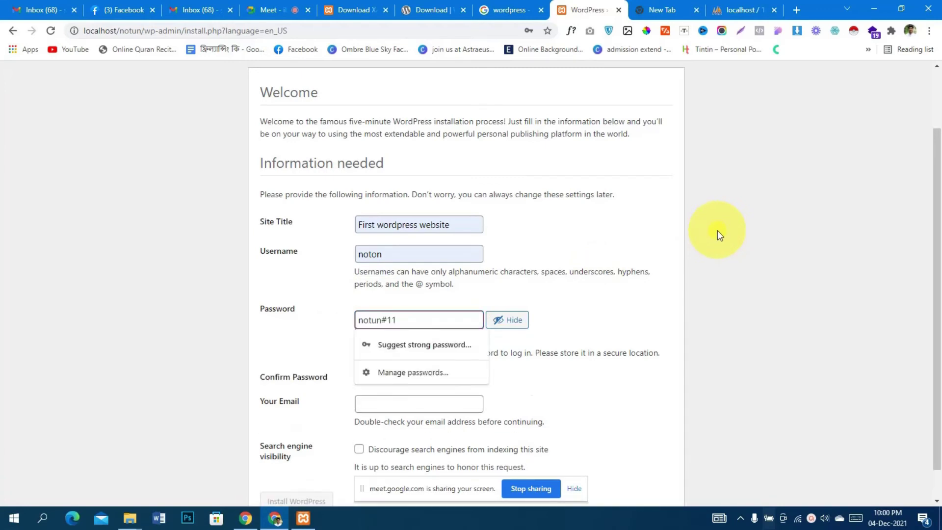
# Confirm the weak password, fill in the admin e-mail, discourage search engines, and install WordPress
pyautogui.scroll(-1, 622, 304)
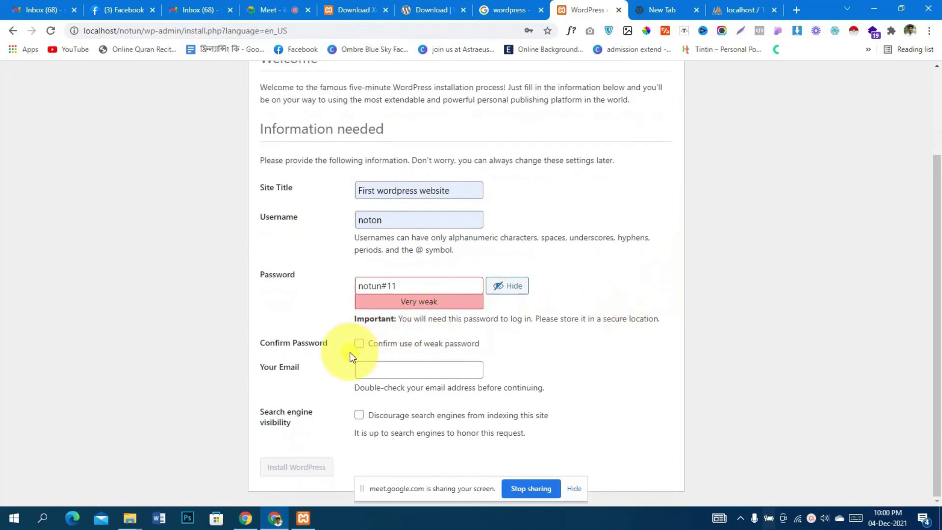
pyautogui.click(359, 344)
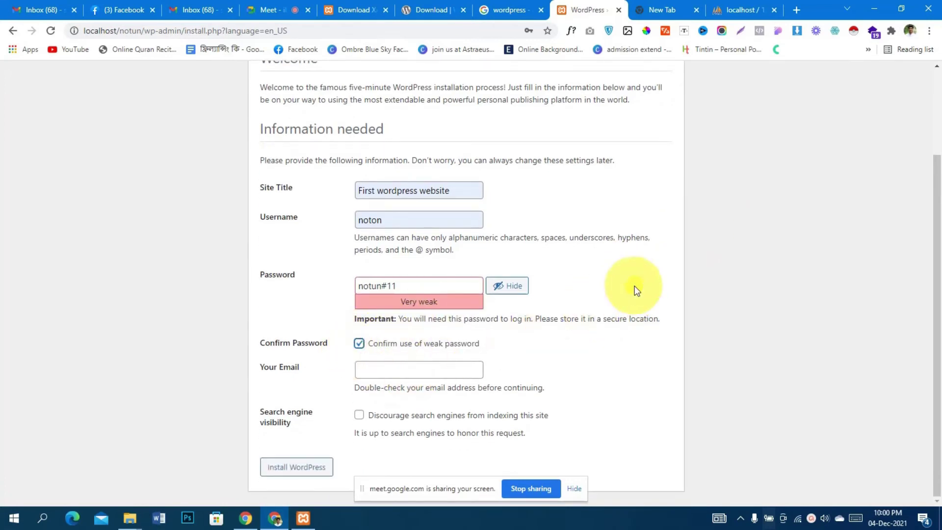
pyautogui.click(425, 371)
pyautogui.click(414, 394)
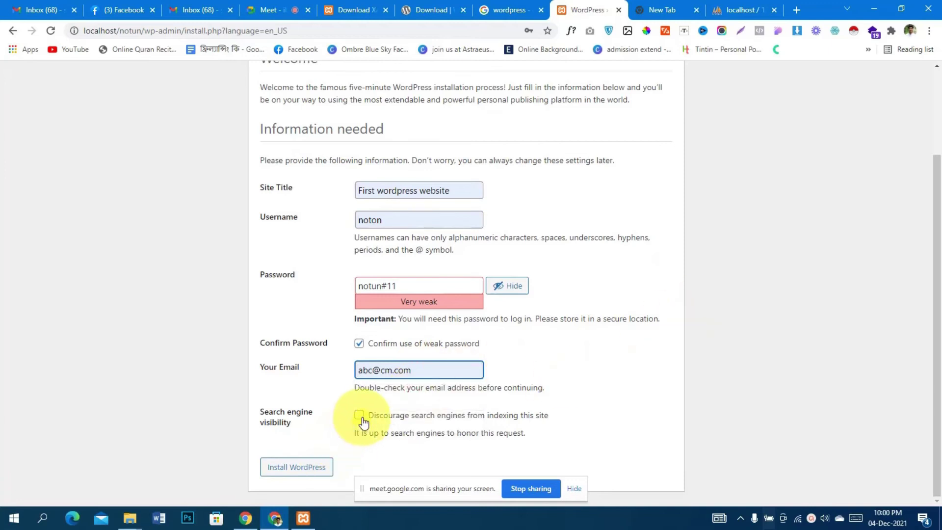
pyautogui.click(361, 418)
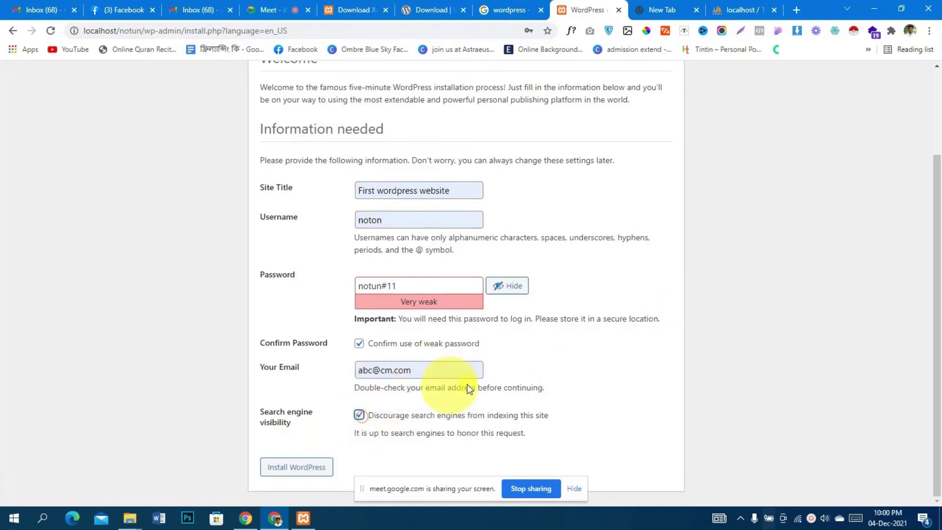
pyautogui.click(312, 472)
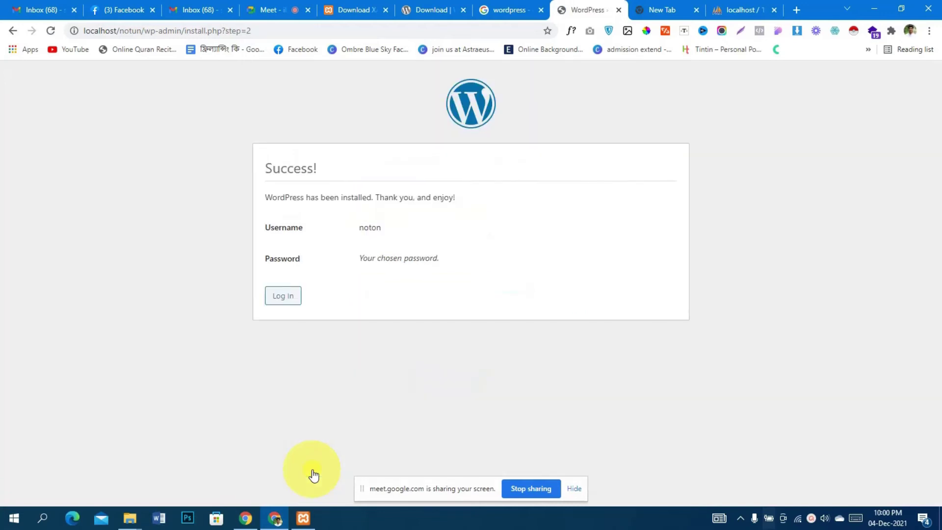
# Log in as admin from the Success page, verifying the password and ticking Remember Me
pyautogui.click(282, 295)
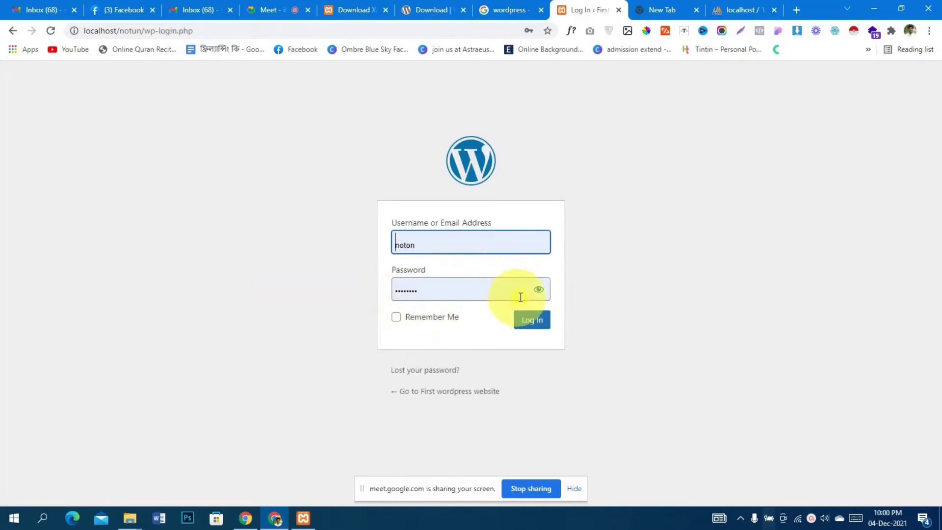
pyautogui.click(538, 291)
pyautogui.click(403, 319)
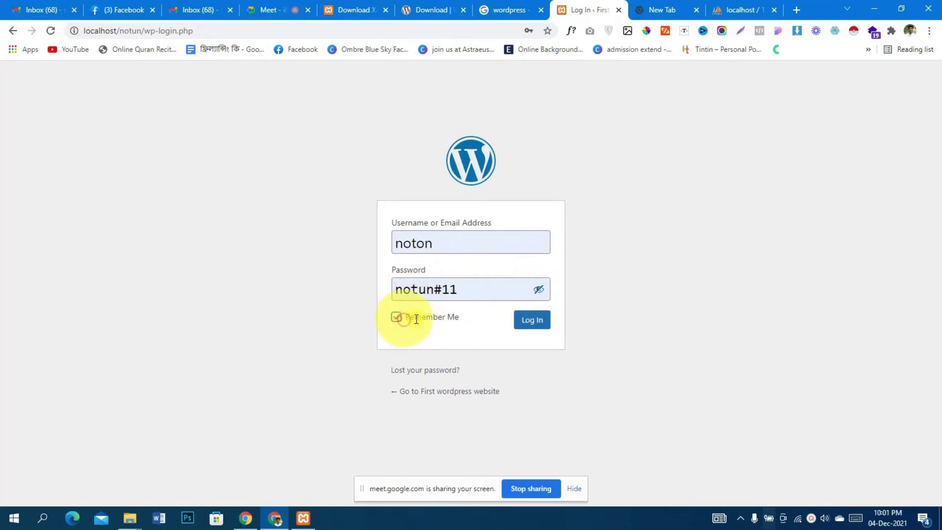
pyautogui.click(534, 325)
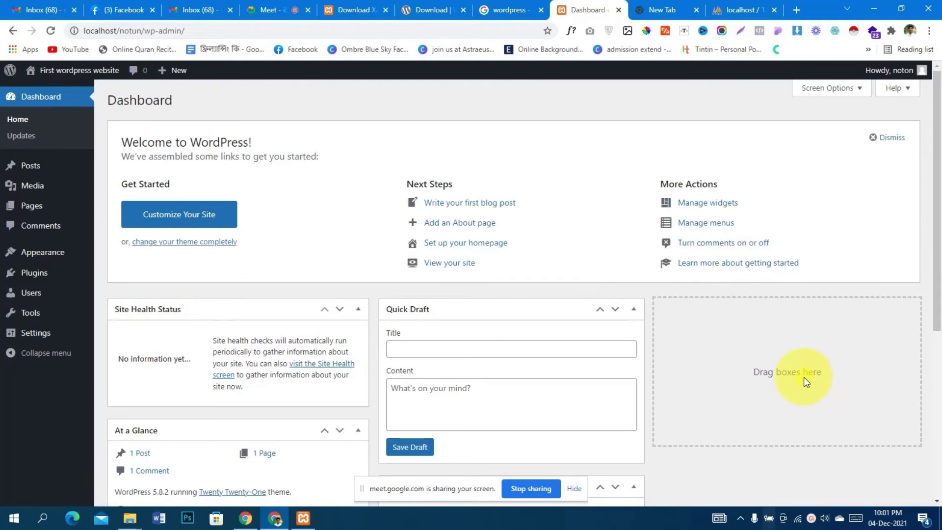
# Close the Welcome to WordPress panel and open the XAMPP dashboard via Apache's Admin button
pyautogui.click(890, 138)
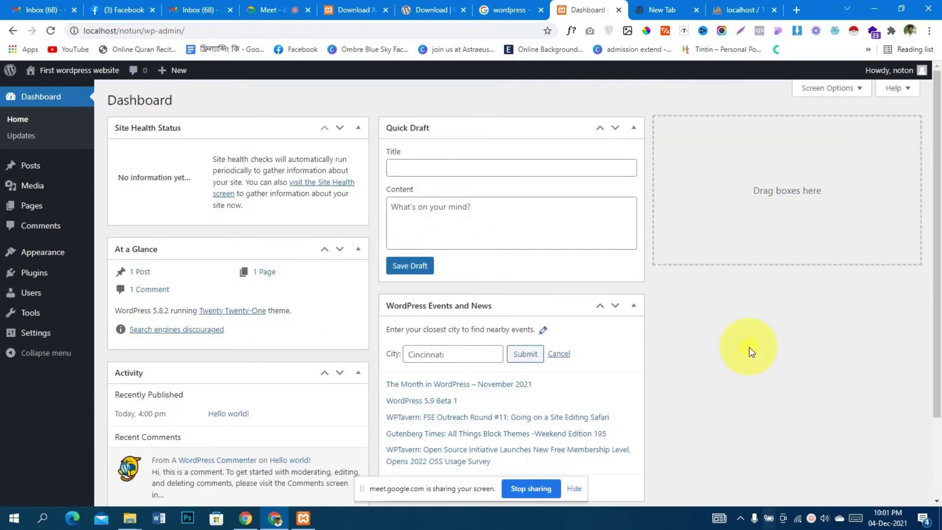
pyautogui.click(519, 6)
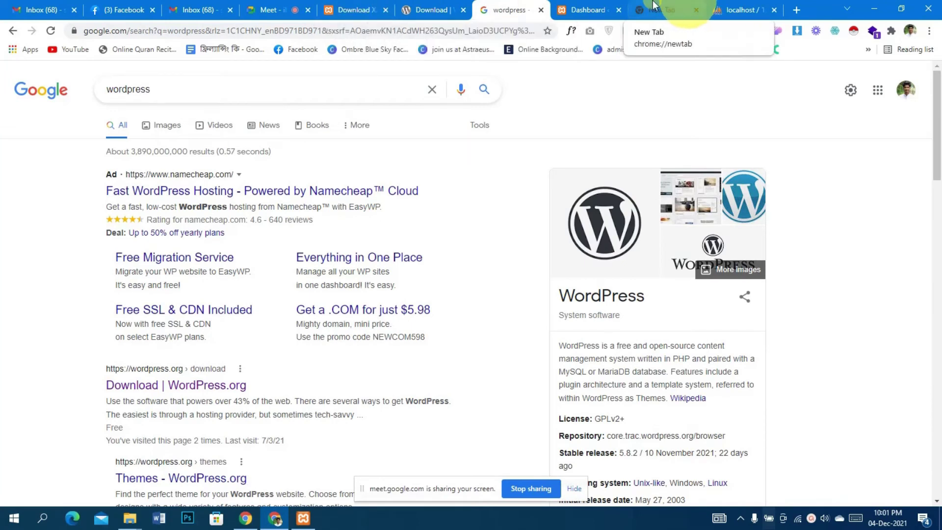
pyautogui.click(302, 520)
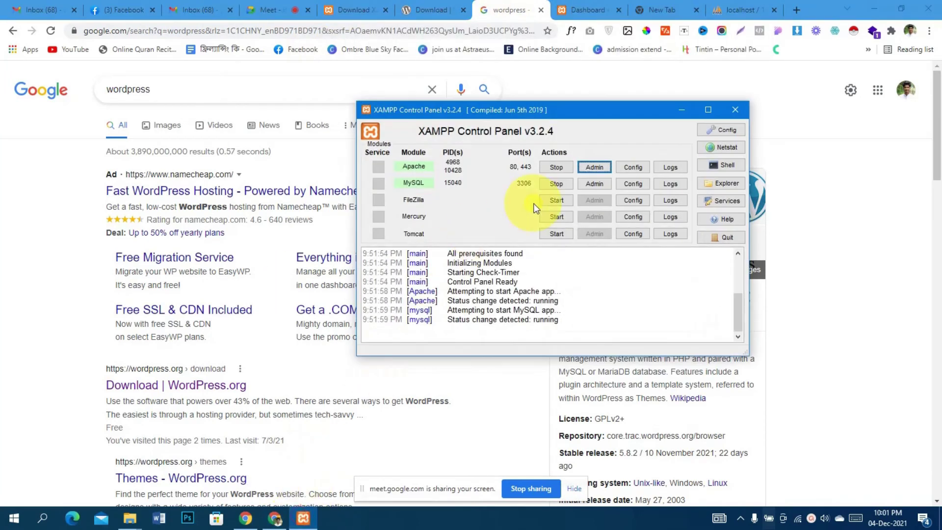
pyautogui.click(594, 167)
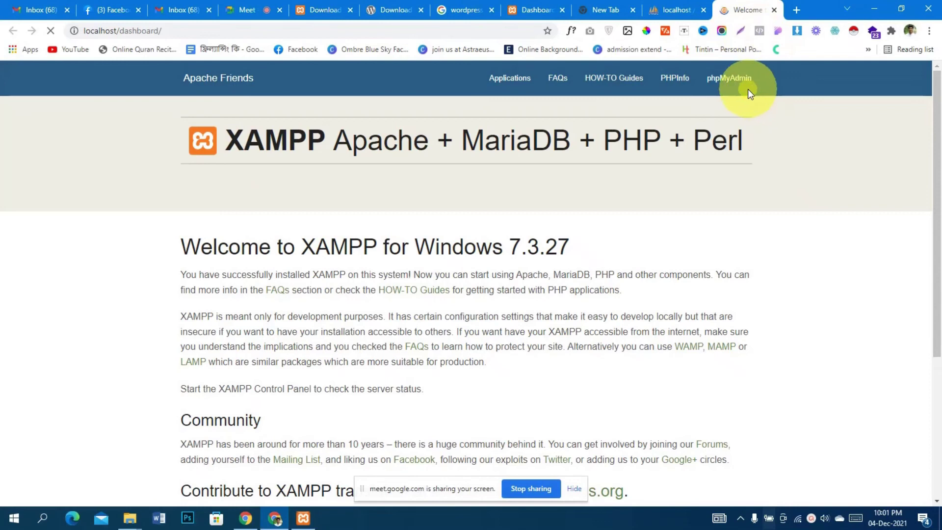
# Go from the XAMPP dashboard to phpMyAdmin's User accounts list showing noton, pma, root and Any
pyautogui.click(743, 92)
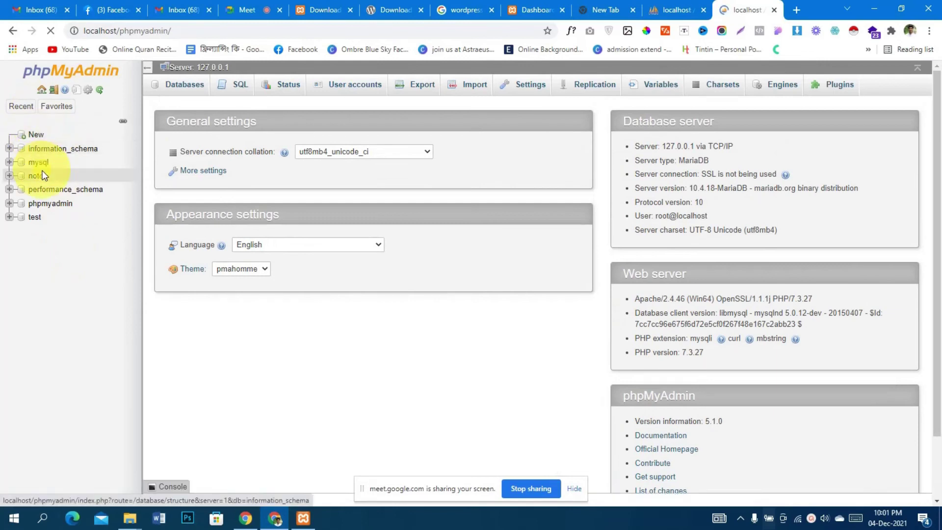
pyautogui.click(42, 91)
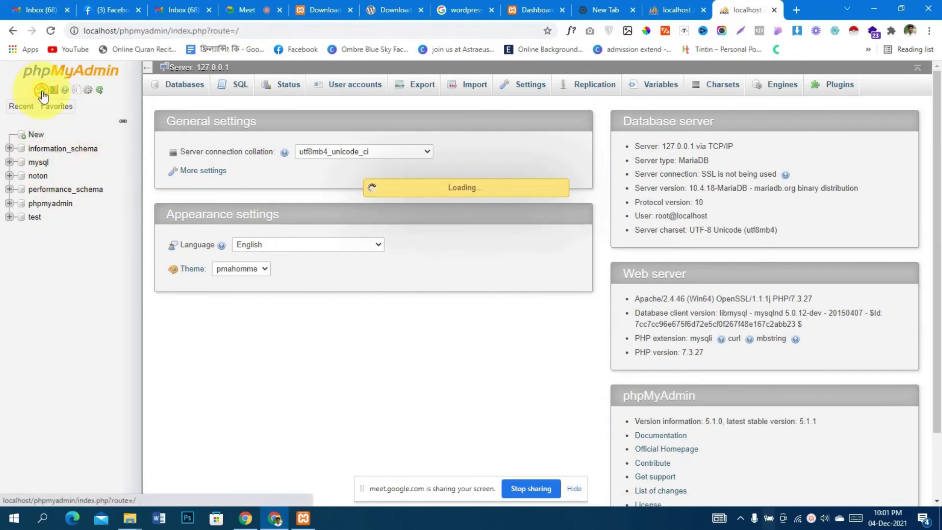
pyautogui.click(365, 95)
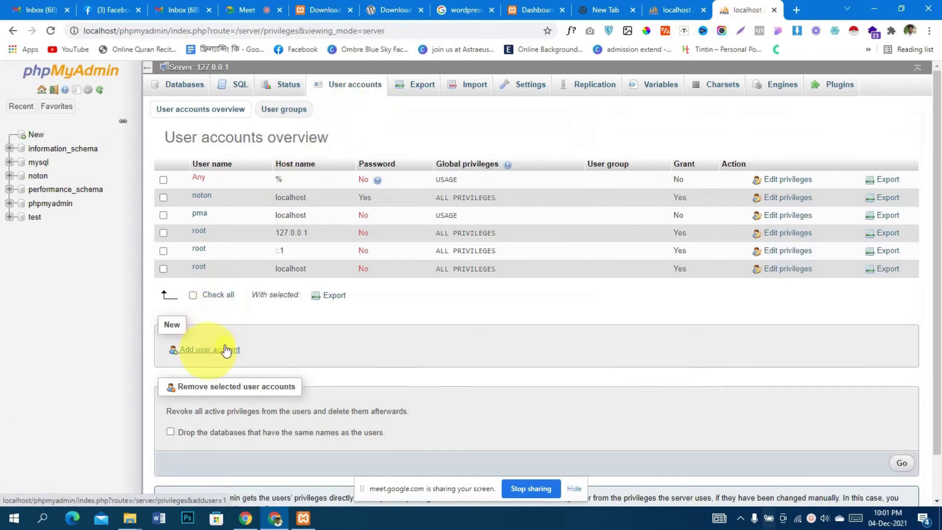
pyautogui.scroll(-1, 387, 340)
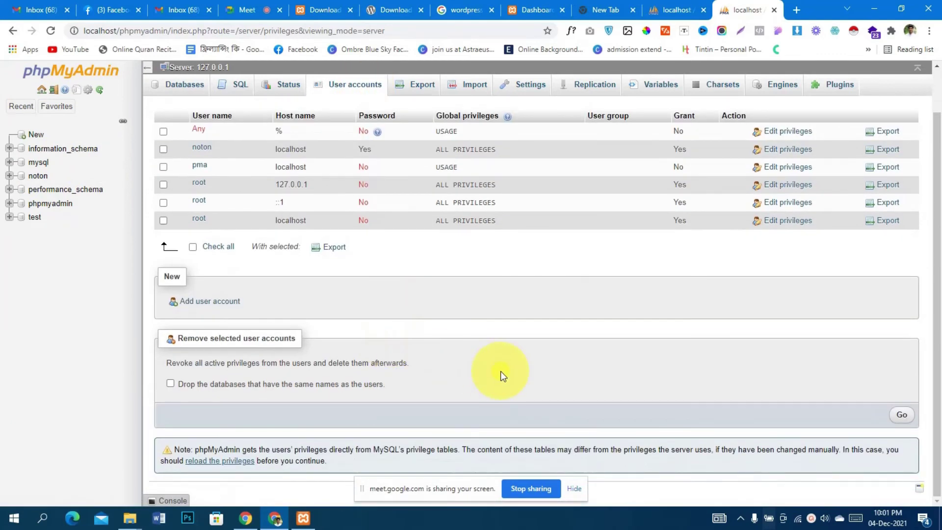
pyautogui.scroll(1, 500, 376)
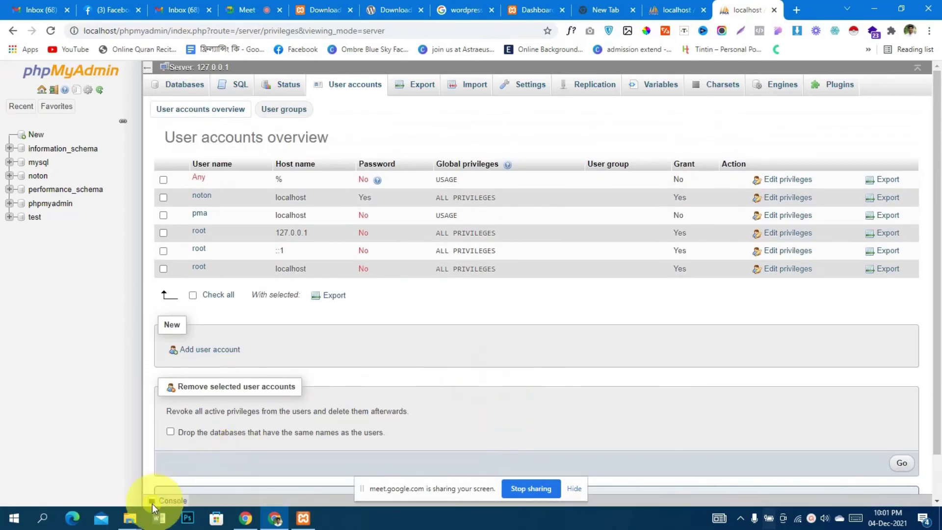
pyautogui.click(129, 518)
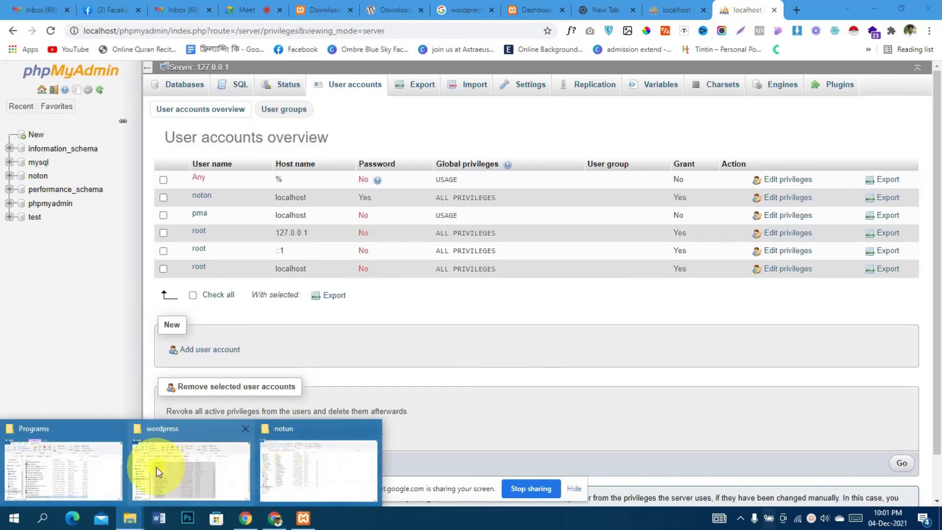
# In File Explorer, navigate from Local Disk (C:) into xampp\htdocs
pyautogui.click(343, 461)
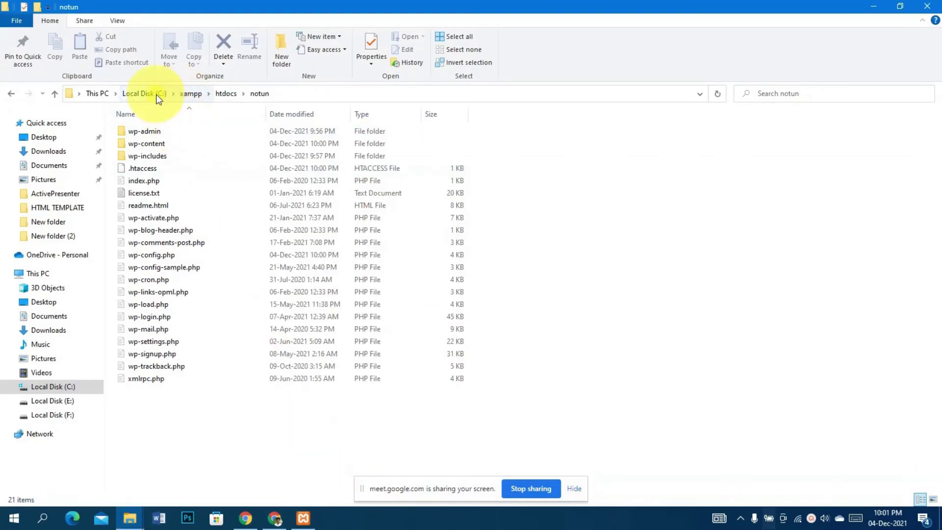
pyautogui.click(138, 91)
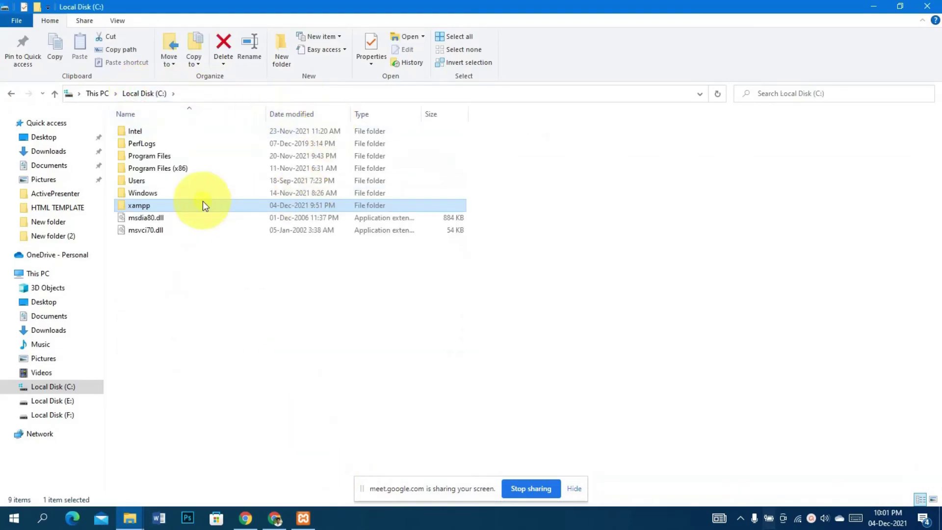
pyautogui.doubleClick(181, 206)
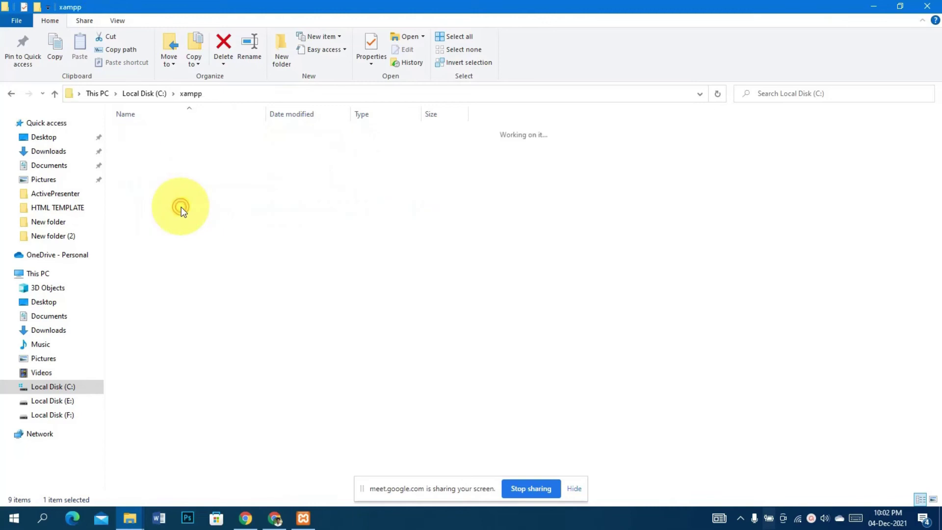
pyautogui.click(187, 195)
pyautogui.doubleClick(187, 193)
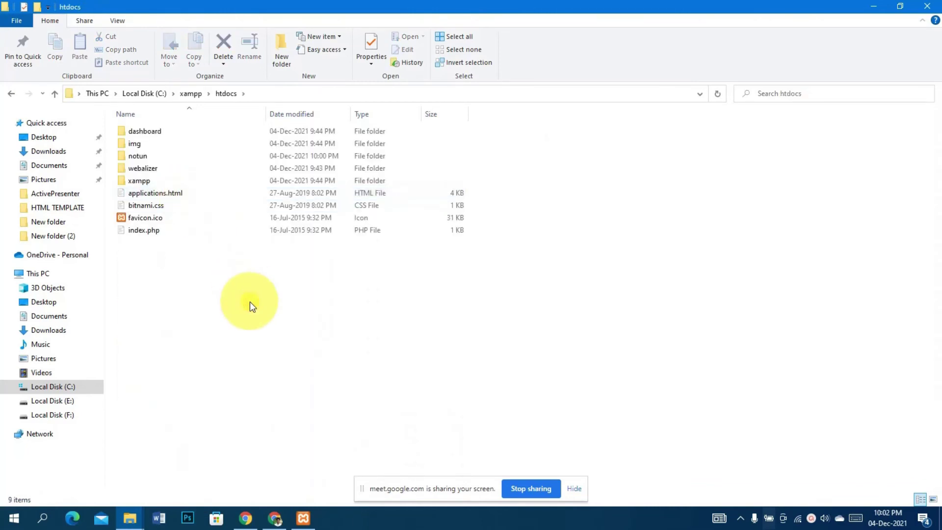
# Check the extracted wordpress files, then open the notun folder inside htdocs
pyautogui.click(130, 517)
pyautogui.click(205, 482)
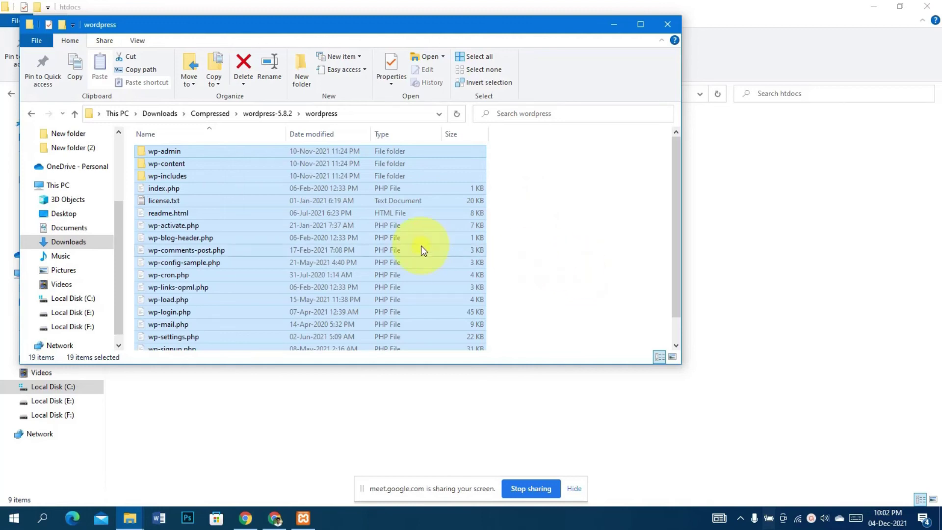
pyautogui.scroll(-1, 421, 245)
pyautogui.scroll(1, 420, 245)
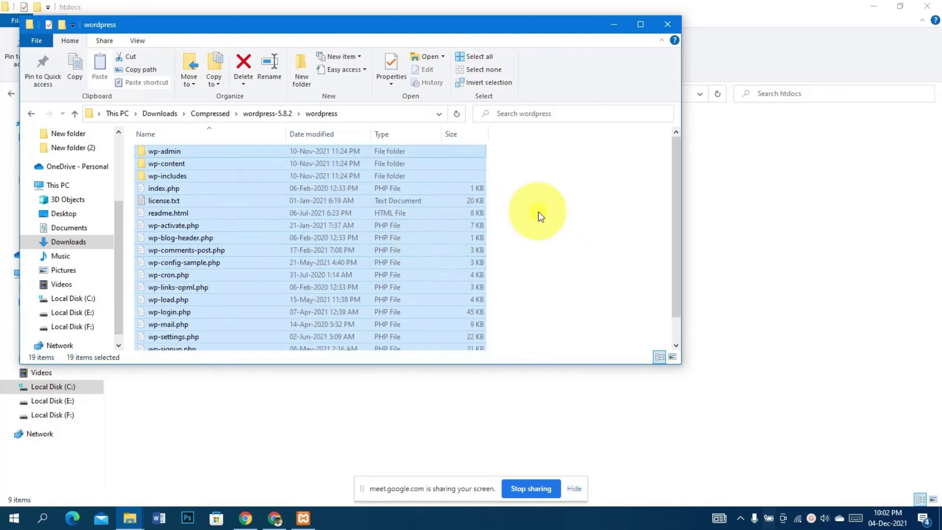
pyautogui.moveTo(128, 517)
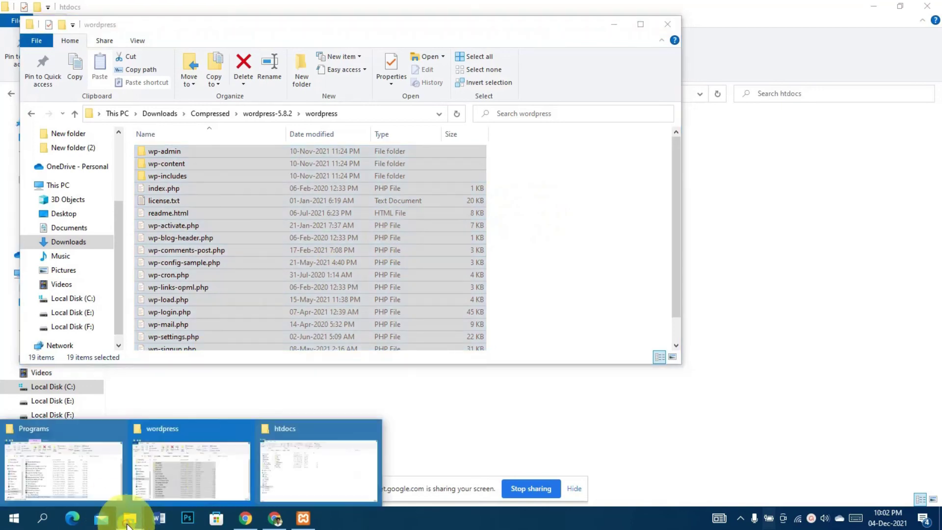
pyautogui.click(295, 457)
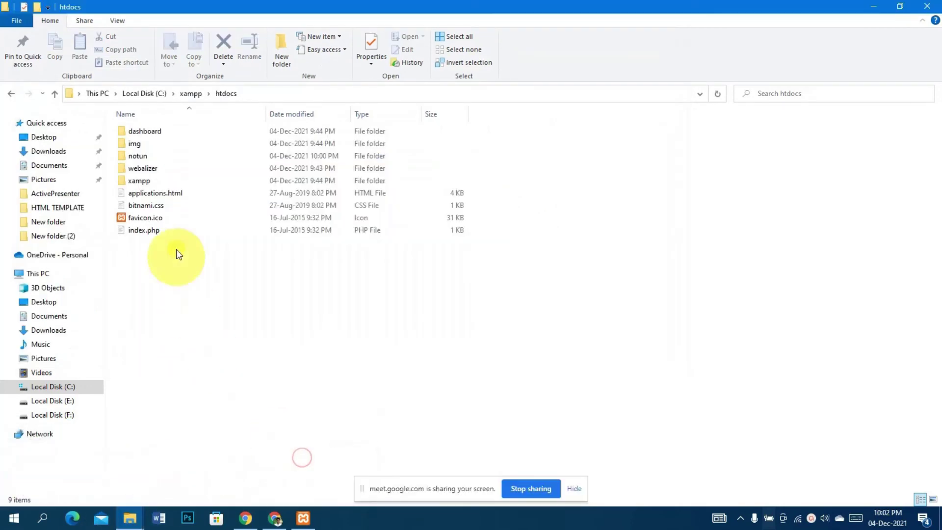
pyautogui.doubleClick(165, 162)
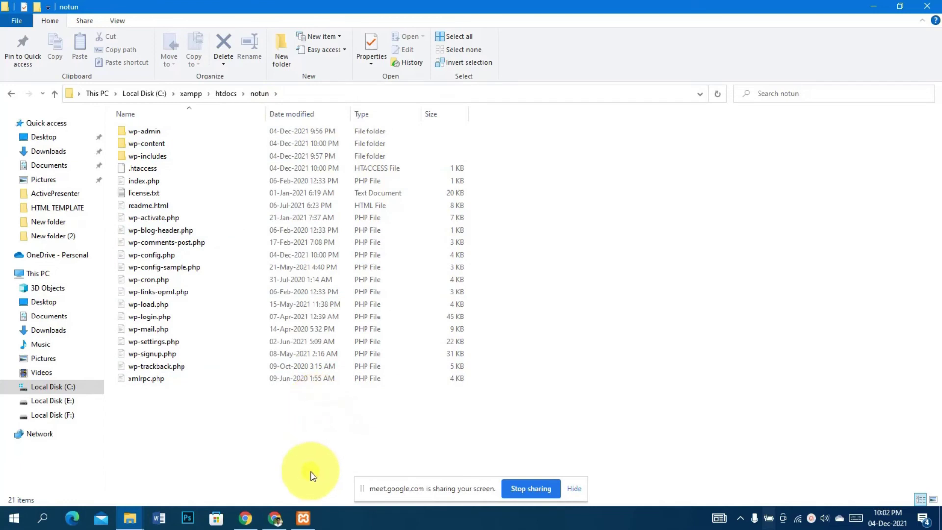
pyautogui.click(277, 520)
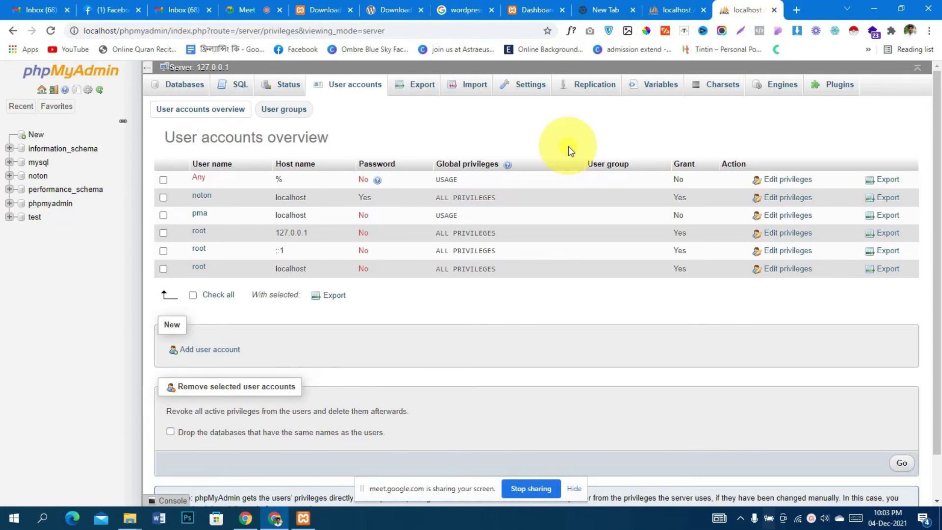
# Switch to the other localhost phpMyAdmin tab in Chrome
pyautogui.click(665, 5)
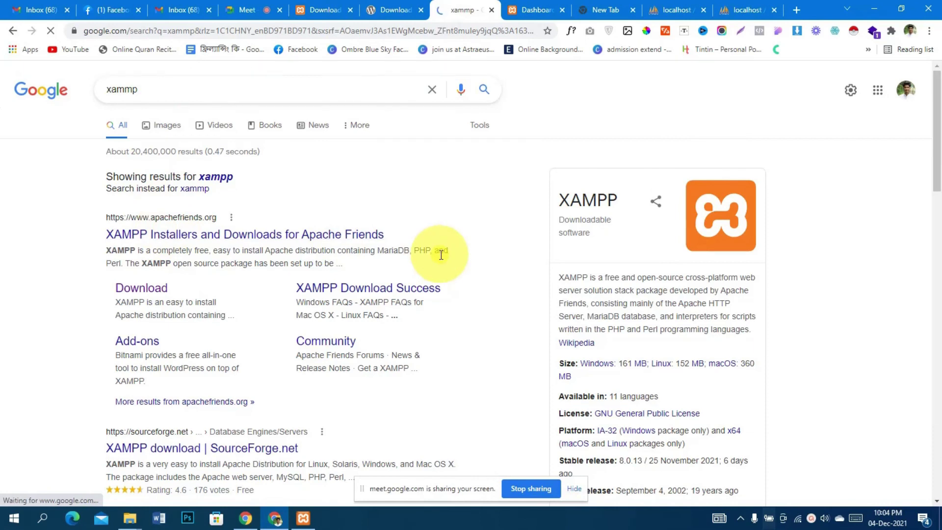
# Scroll the Apache Friends page to the XAMPP 8.0.13 Windows, Linux and OS X downloads
pyautogui.scroll(-6, 441, 255)
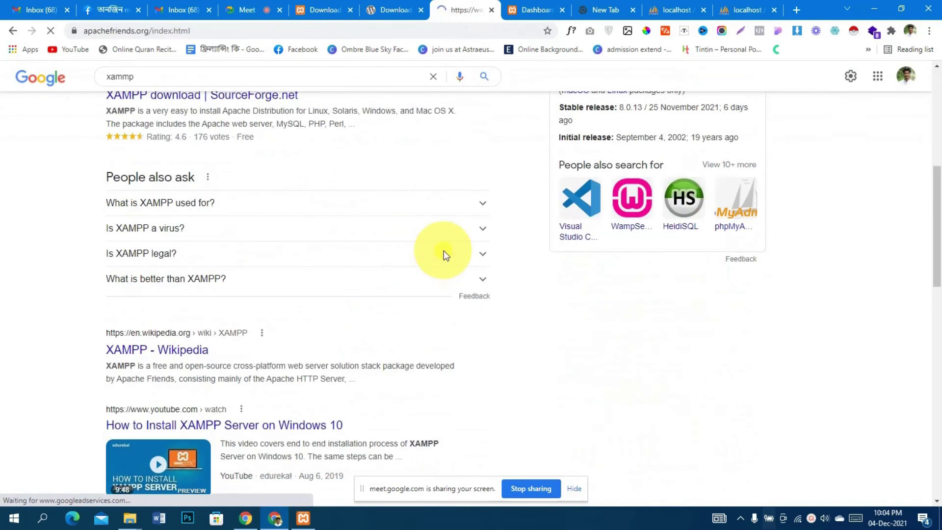
pyautogui.scroll(-5, 443, 246)
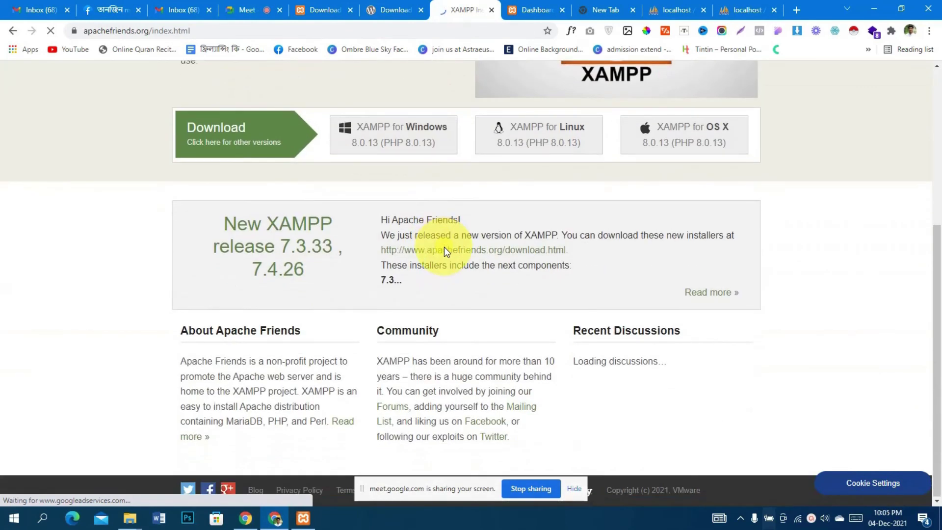
pyautogui.scroll(1, 444, 248)
pyautogui.scroll(-3, 785, 245)
pyautogui.scroll(5, 429, 263)
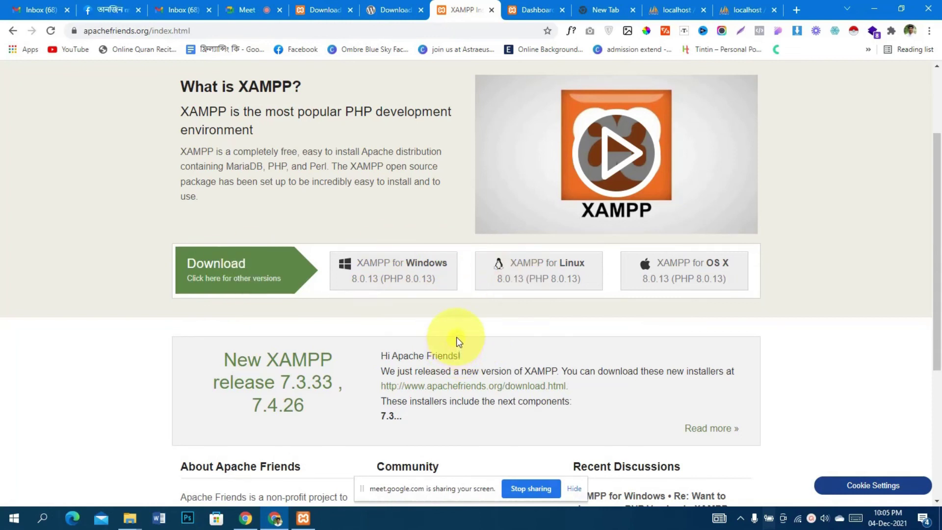
pyautogui.scroll(-3, 456, 339)
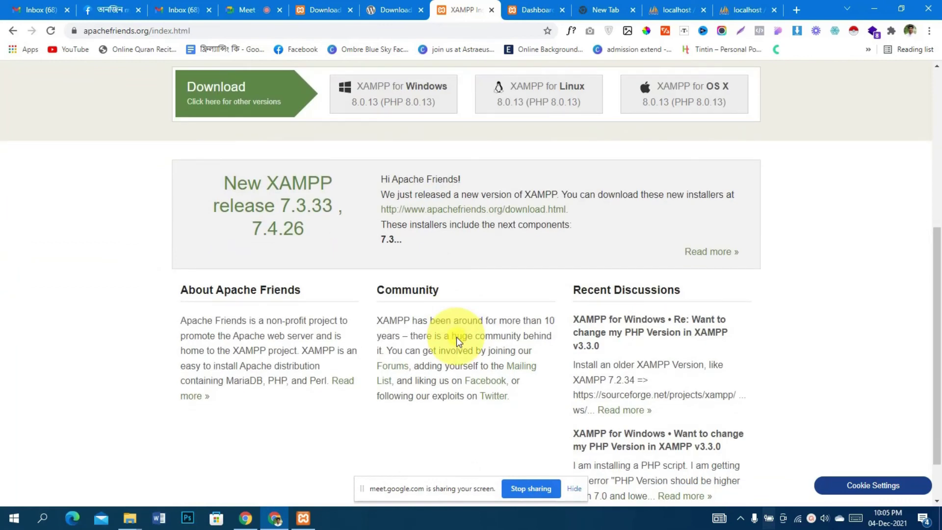
pyautogui.scroll(4, 457, 339)
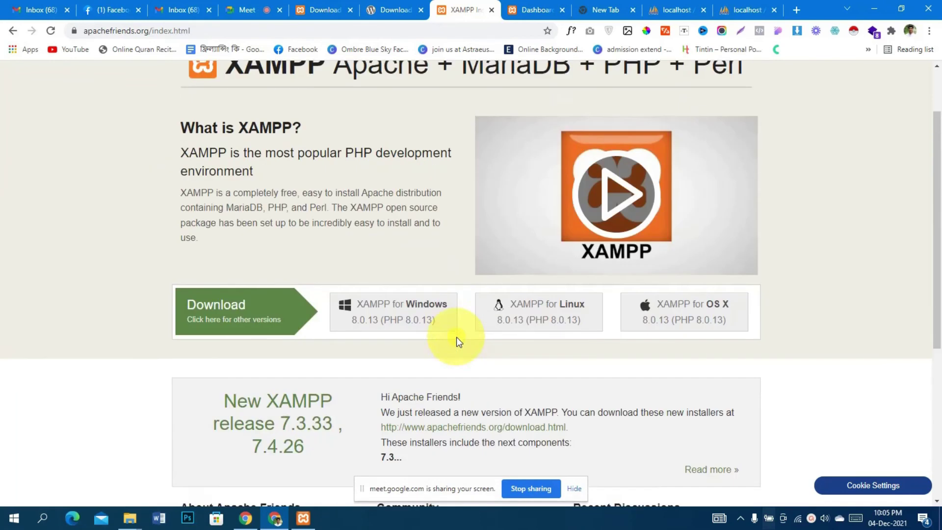